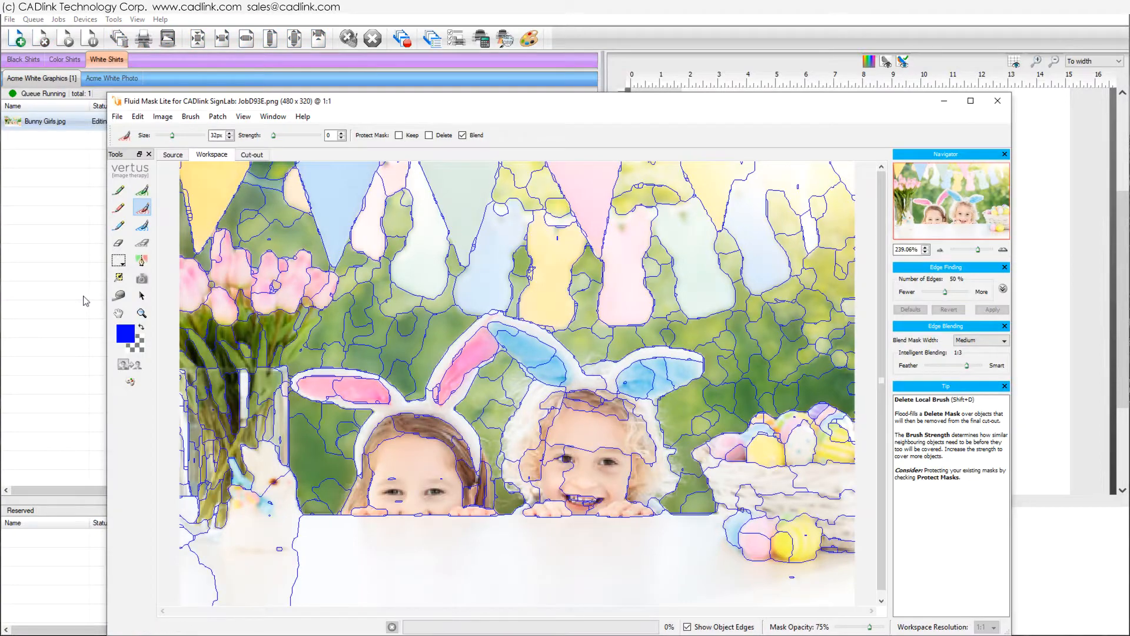
Maximize the Fluid Mask window and zoom in on the outer hair edge of the girl with pink bunny ears.
click(970, 100)
key(a)
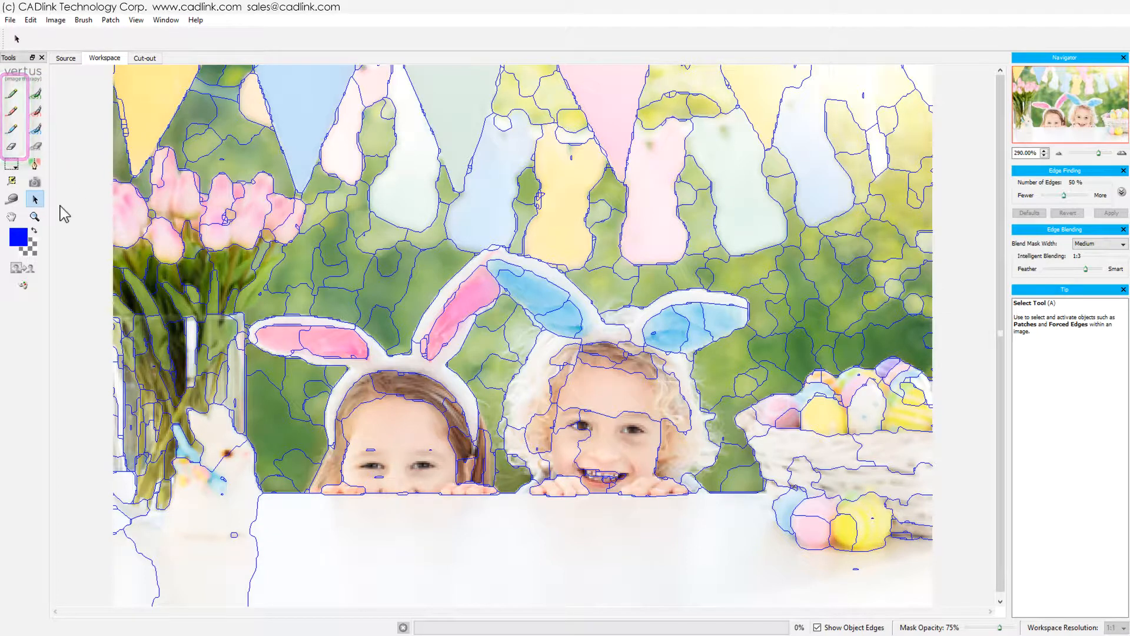
click(35, 217)
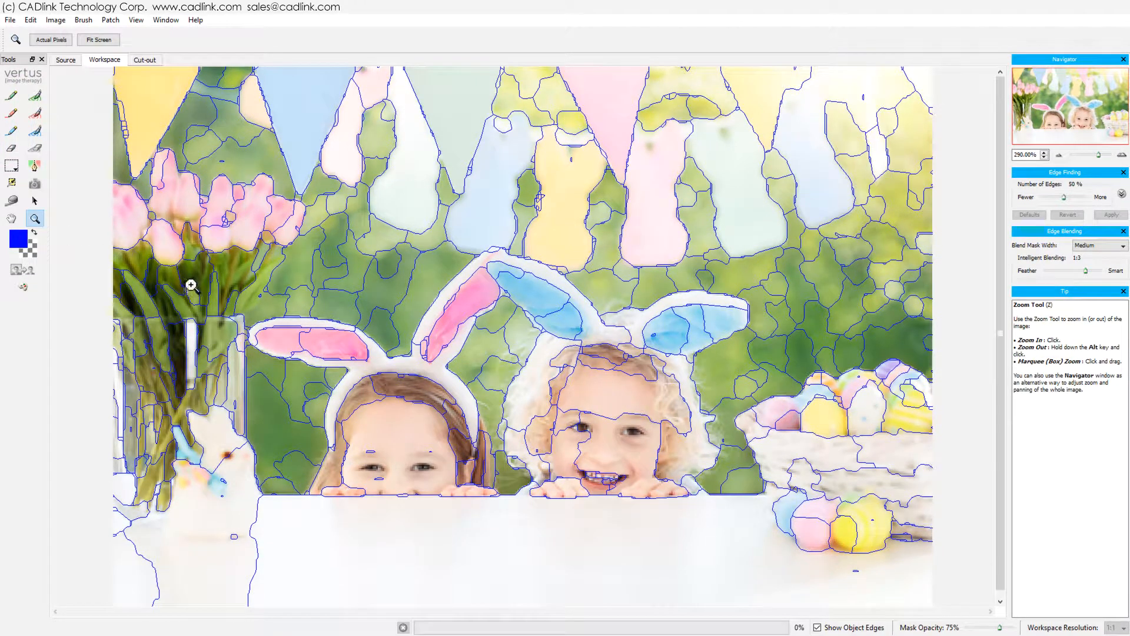
click(596, 545)
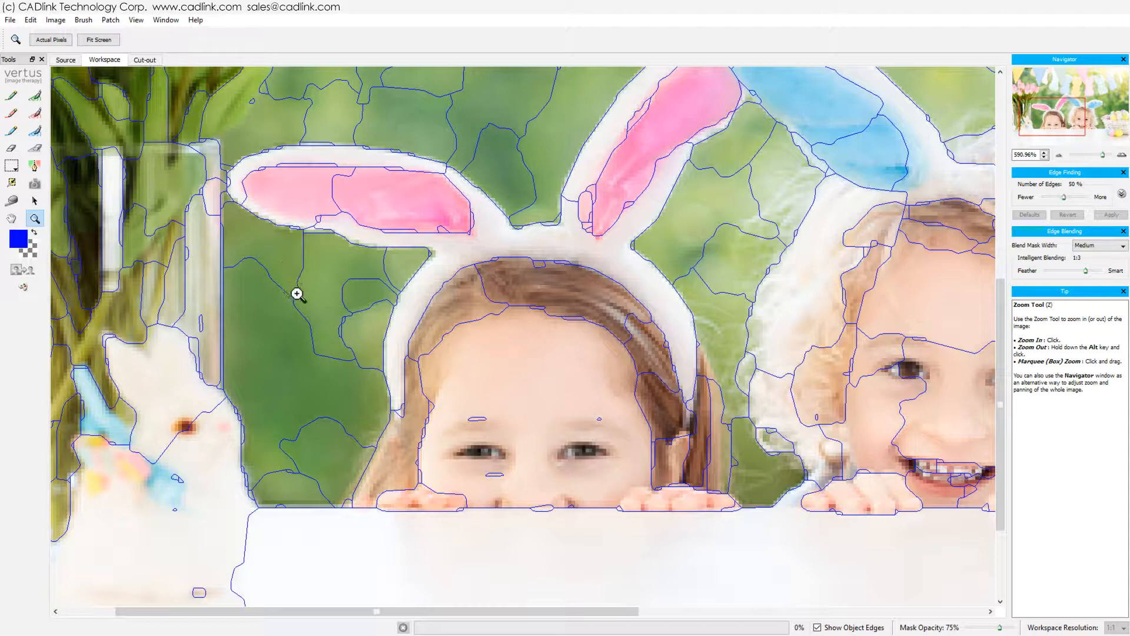
drag(297, 294, 471, 537)
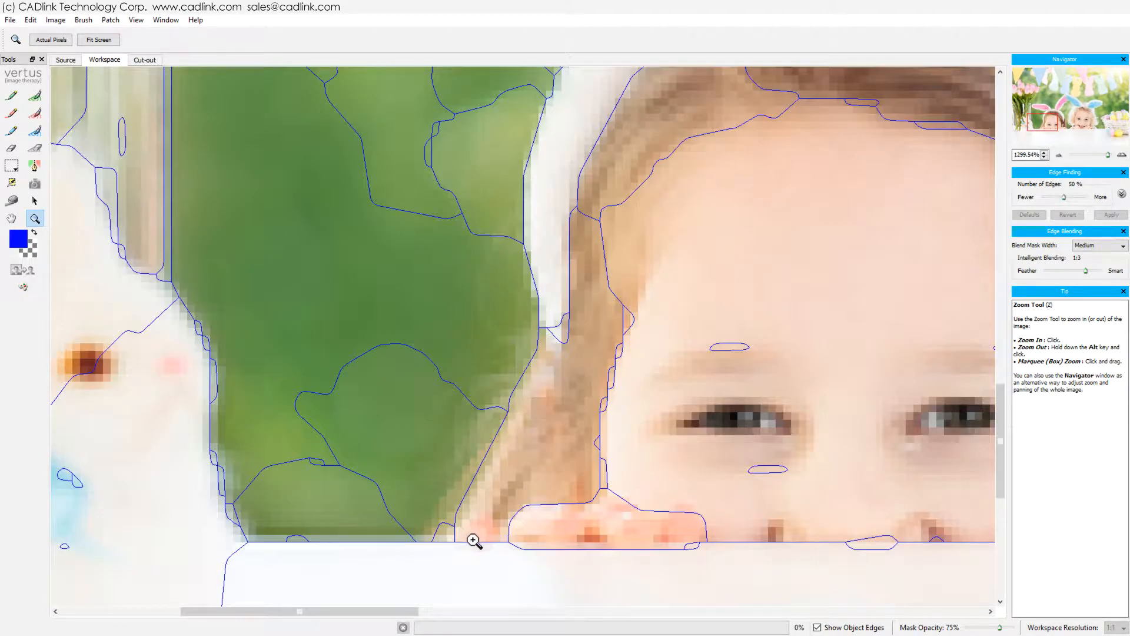
Paint a blend mask with the 3 px Blend Exact Brush along the pink-eared girl's outer hair edge, down to the table.
click(11, 131)
key(bracketleft)
key(bracketleft)
key(bracketleft)
key(bracketleft)
key(bracketleft)
key(bracketleft)
key(bracketleft)
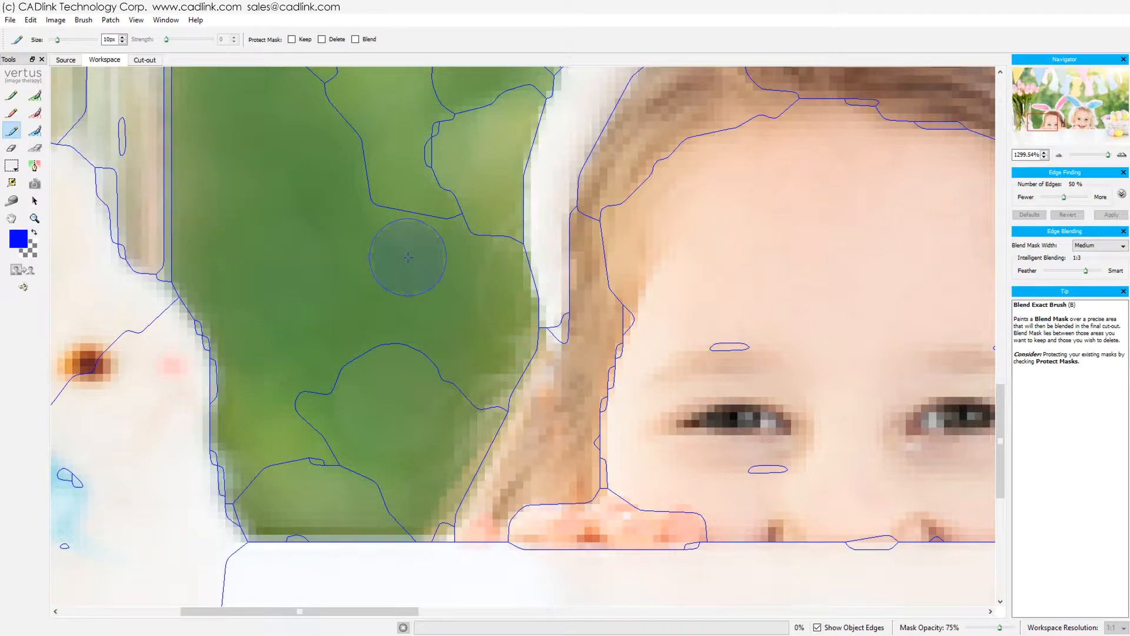
key(bracketleft)
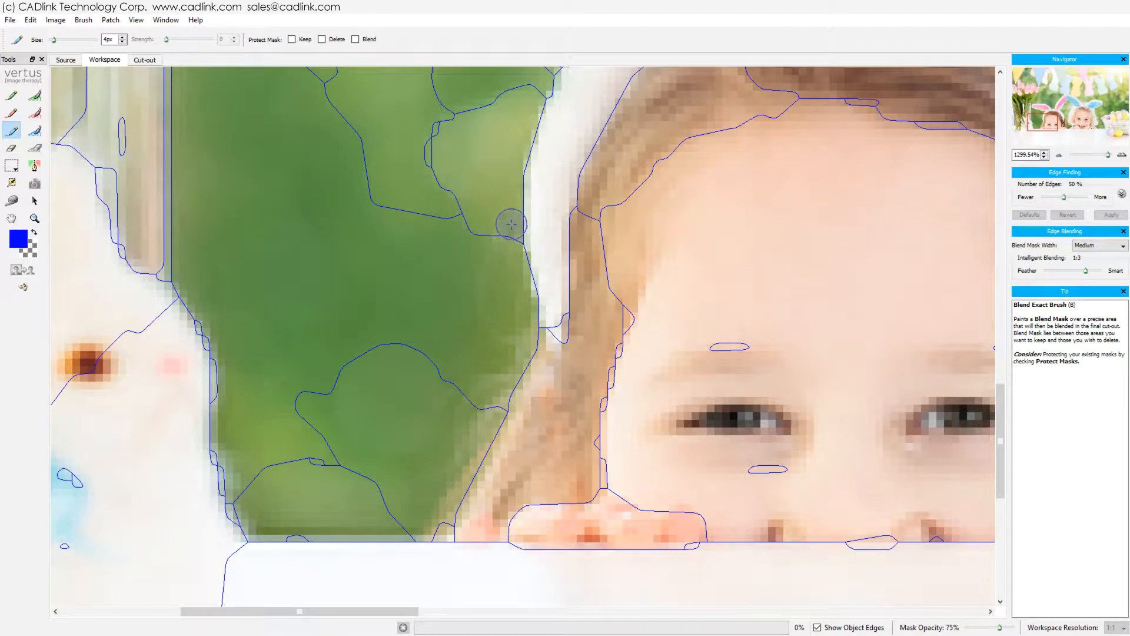
mouse_move(511, 224)
mouse_down()
mouse_move(482, 308)
mouse_move(504, 344)
mouse_move(527, 346)
mouse_move(459, 410)
mouse_move(495, 415)
mouse_move(506, 397)
mouse_move(471, 444)
mouse_move(427, 471)
mouse_up()
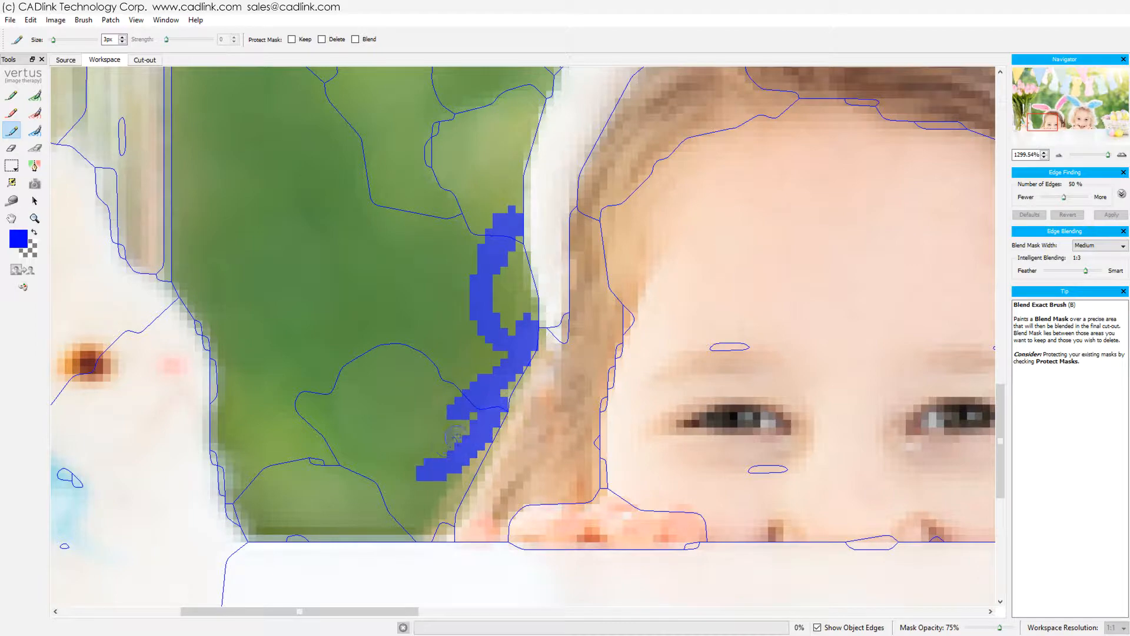
key(space)
drag(804, 323, 520, 360)
drag(187, 500, 145, 569)
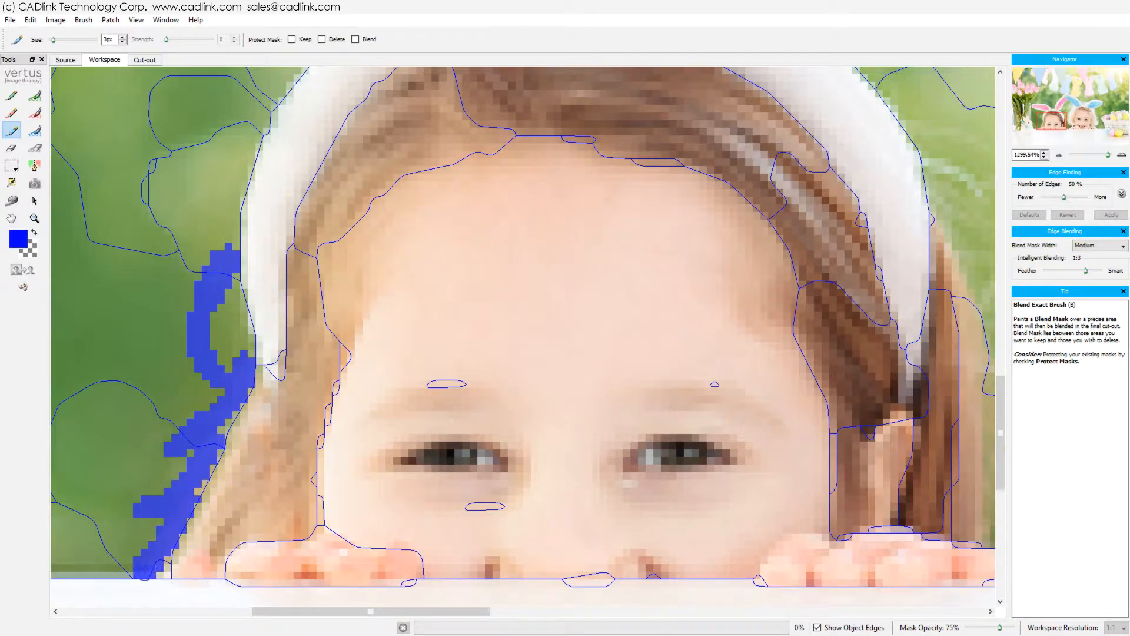
Paint a blend mask along the pink-eared girl's inner hair edge, from the table up beside her brown hair.
key(space)
drag(877, 332, 398, 323)
mouse_move(531, 530)
mouse_down()
mouse_move(583, 517)
mouse_move(566, 491)
mouse_move(534, 488)
mouse_up()
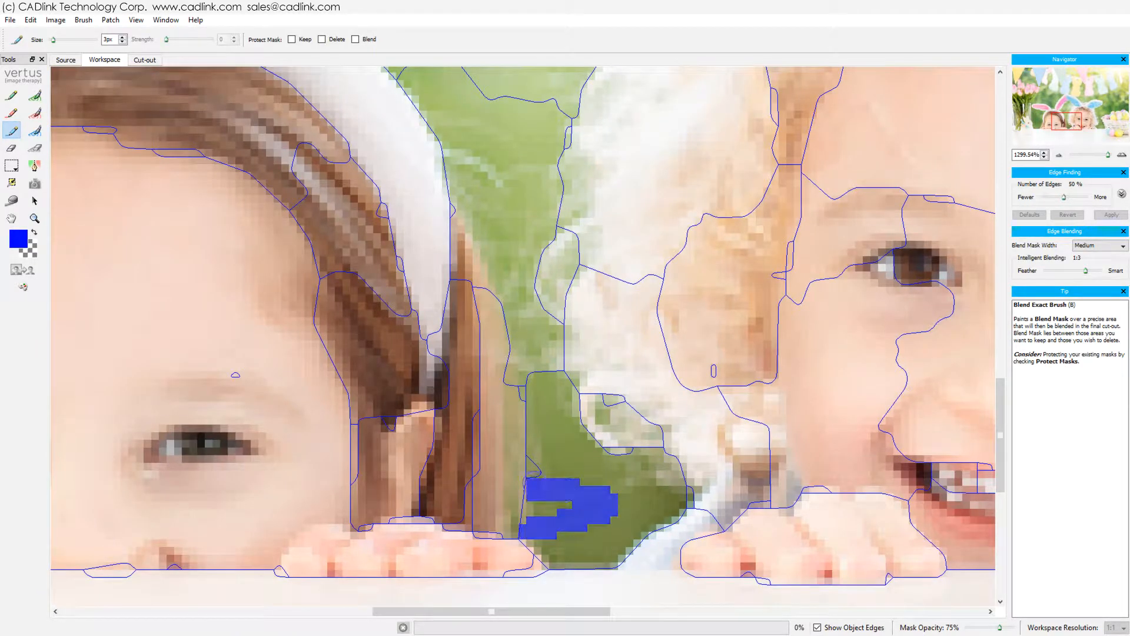
drag(537, 540, 553, 565)
drag(546, 479, 513, 352)
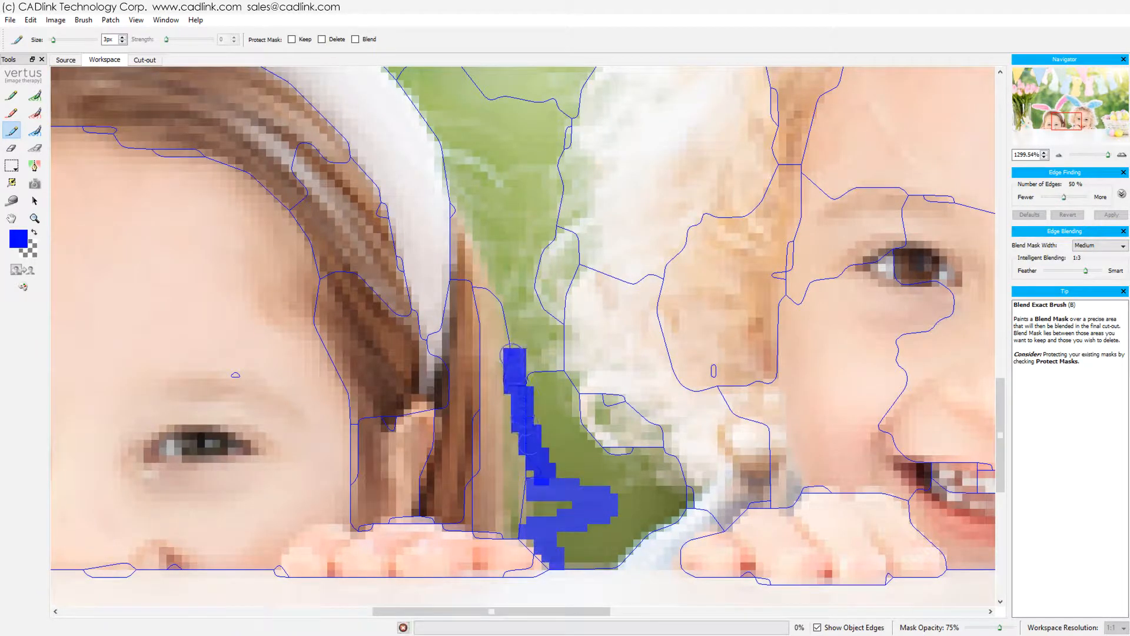
Extend the blend mask up through the green gap between the girls, between the headband and the curly hair.
drag(439, 120, 523, 155)
mouse_move(453, 153)
mouse_down()
mouse_move(499, 184)
mouse_move(494, 206)
mouse_move(546, 221)
mouse_move(509, 294)
mouse_up()
key(bracketright)
key(bracketright)
key(bracketright)
key(bracketright)
key(bracketright)
key(bracketleft)
key(bracketleft)
key(bracketleft)
key(bracketleft)
key(bracketleft)
click(469, 192)
drag(583, 222, 560, 319)
mouse_move(628, 456)
mouse_down()
mouse_move(668, 479)
mouse_move(624, 457)
mouse_up()
drag(576, 406, 546, 326)
Paint a blend mask along the curly-haired girl's upper hair edge, below her first blue bunny ear.
drag(560, 194, 476, 510)
mouse_move(451, 309)
mouse_down()
mouse_move(544, 204)
mouse_move(622, 140)
mouse_up()
drag(615, 170, 548, 278)
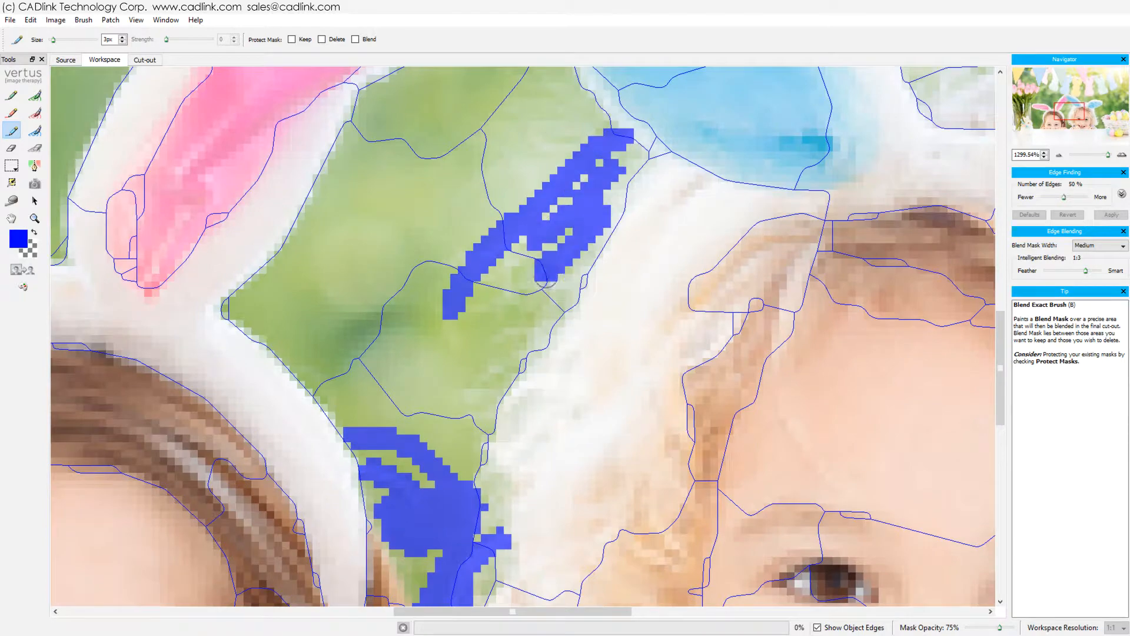
key(bracketright)
key(bracketright)
drag(485, 400, 531, 319)
drag(517, 253, 506, 271)
Paint a blend mask down the curly-haired girl's outer hair edge on the egg basket side, to her shoulder, using the 3 px brush.
drag(871, 412, 310, 367)
drag(784, 371, 406, 314)
mouse_move(442, 181)
mouse_down()
mouse_move(474, 288)
mouse_move(462, 361)
mouse_move(536, 416)
mouse_up()
key(bracketleft)
key(bracketleft)
drag(610, 486, 469, 263)
mouse_move(391, 216)
mouse_down()
mouse_move(471, 384)
mouse_move(381, 272)
mouse_move(436, 371)
mouse_move(415, 342)
mouse_move(453, 353)
mouse_up()
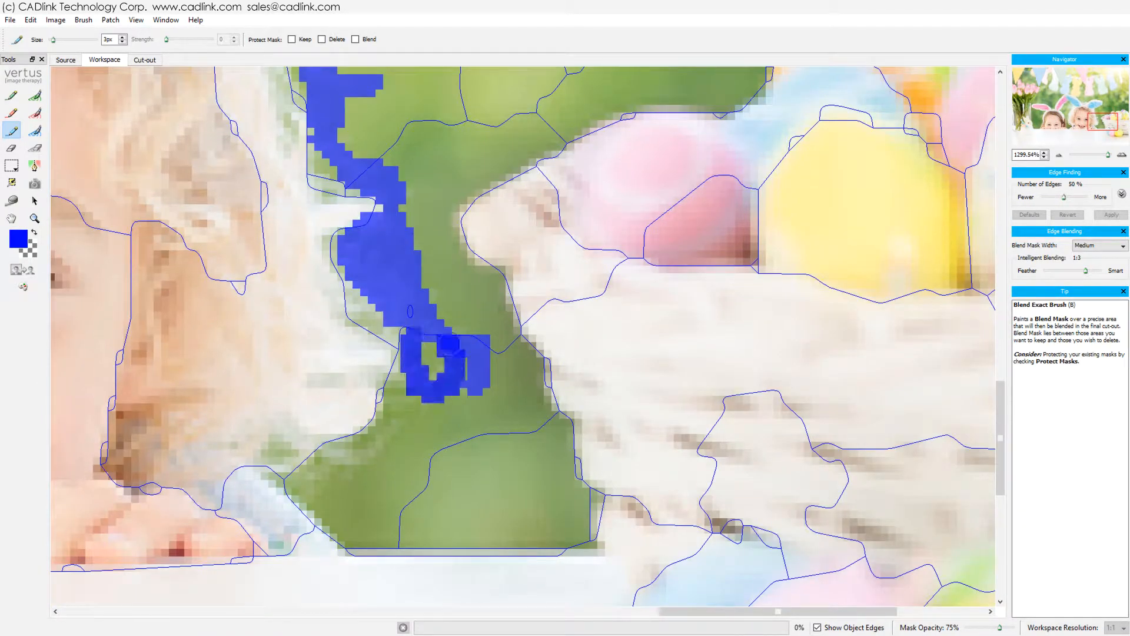
drag(394, 426, 295, 484)
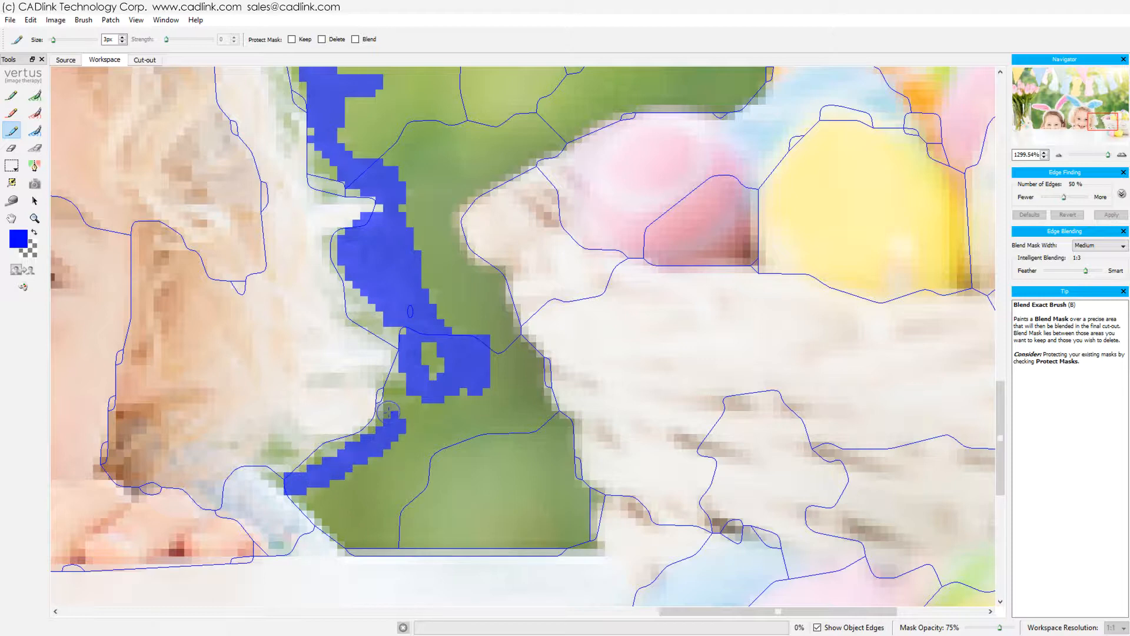
drag(388, 414, 417, 374)
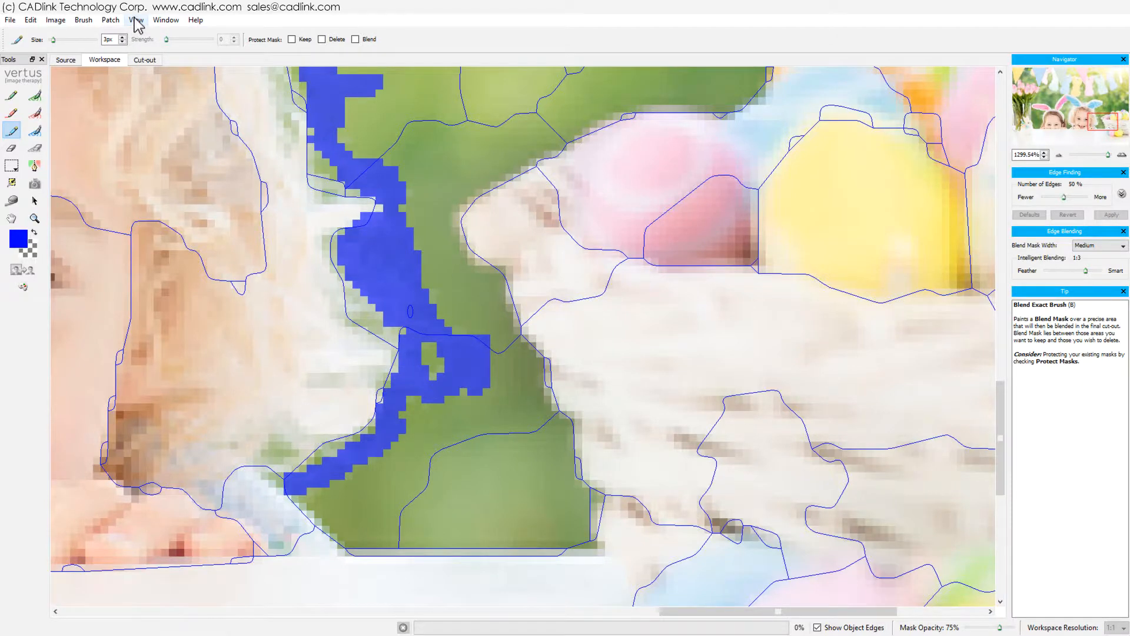
Paint a blend mask over the stray hairs between the two blue bunny ears with the 3 px Blend Exact Brush.
click(137, 22)
click(154, 135)
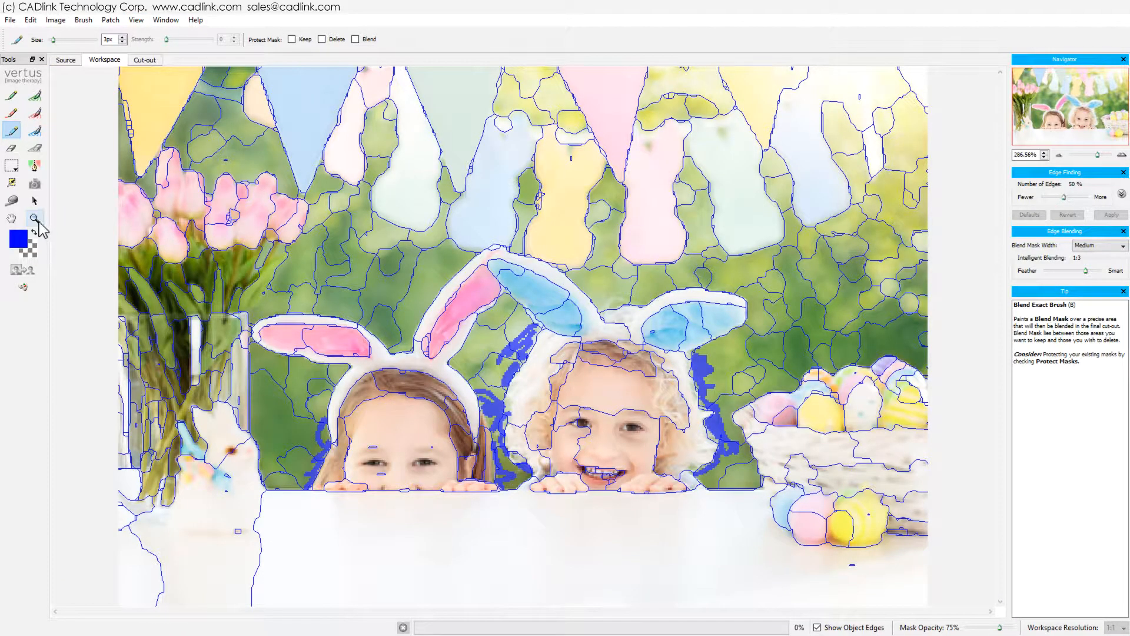
click(34, 219)
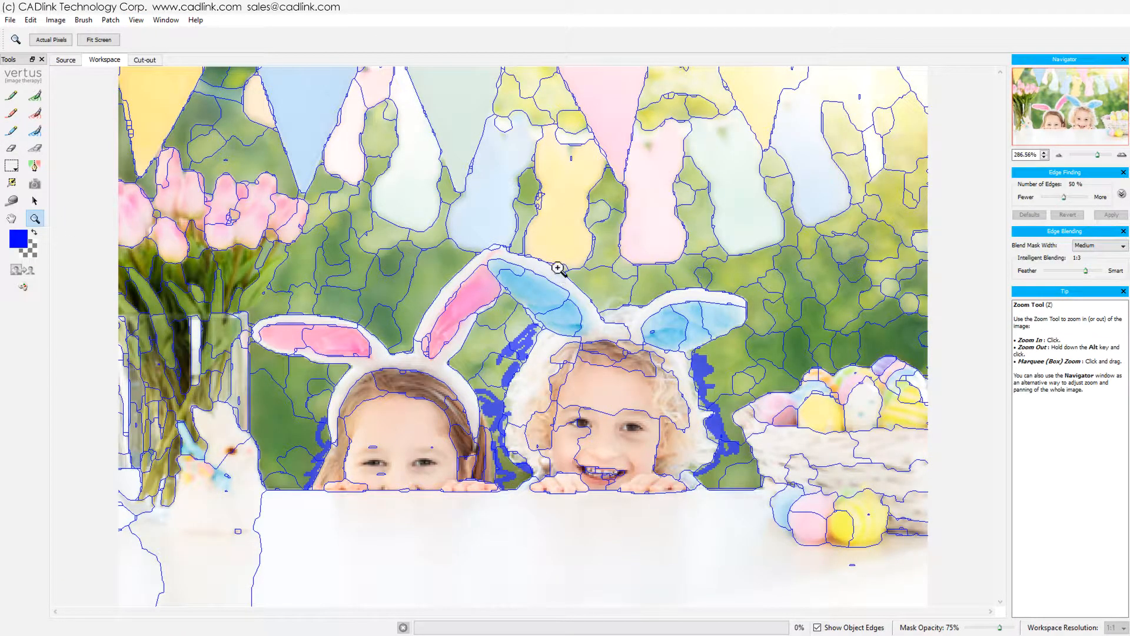
drag(558, 268, 683, 341)
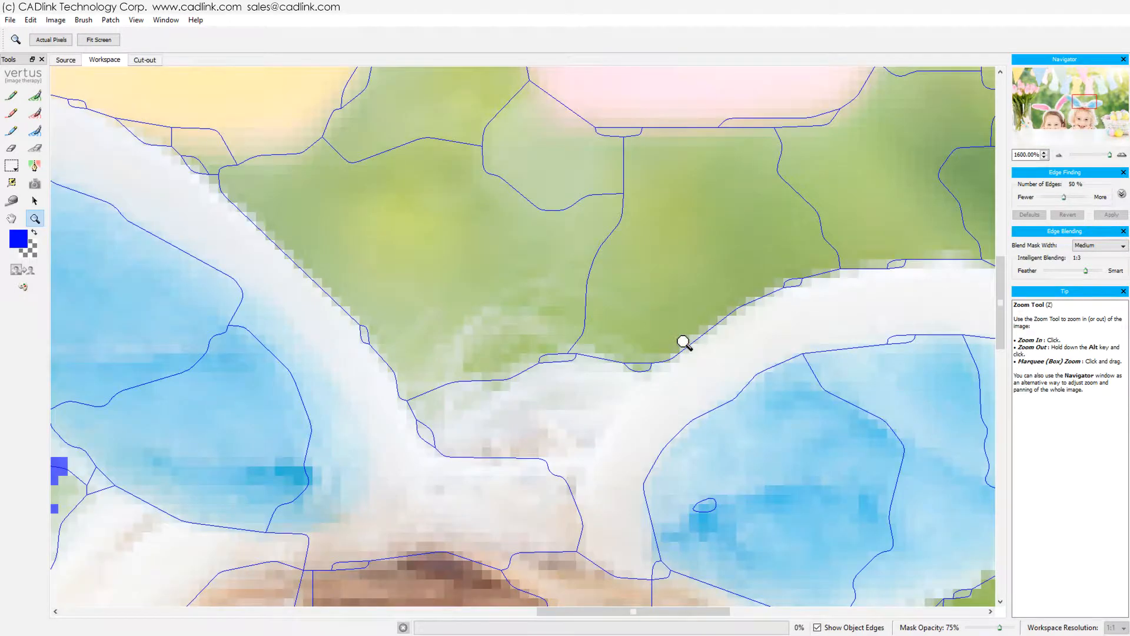
click(11, 130)
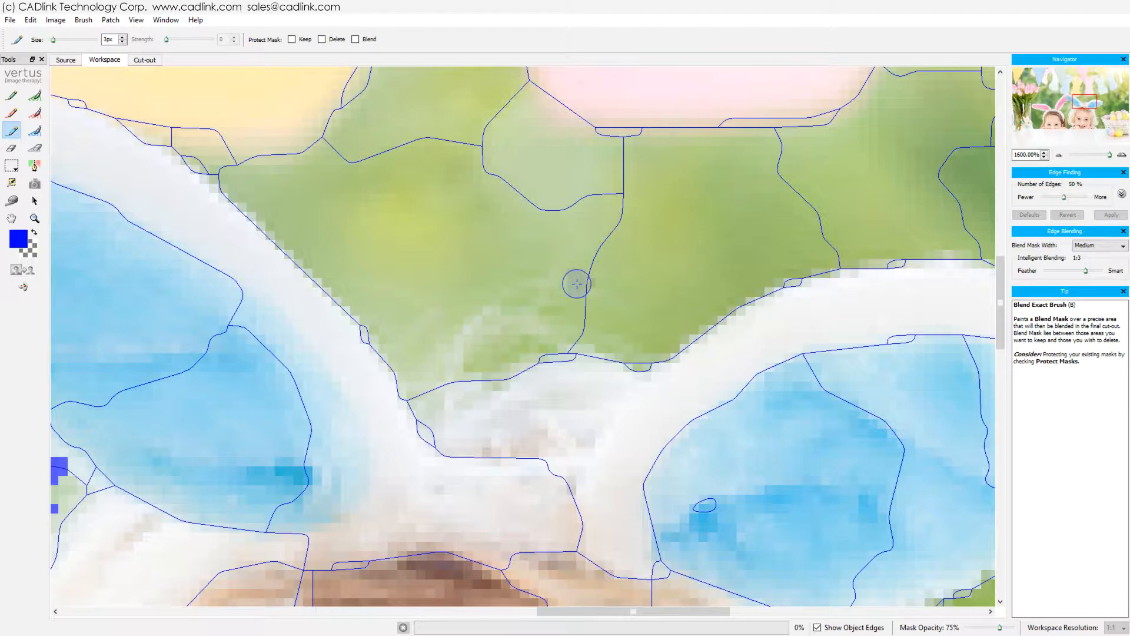
drag(576, 284, 409, 393)
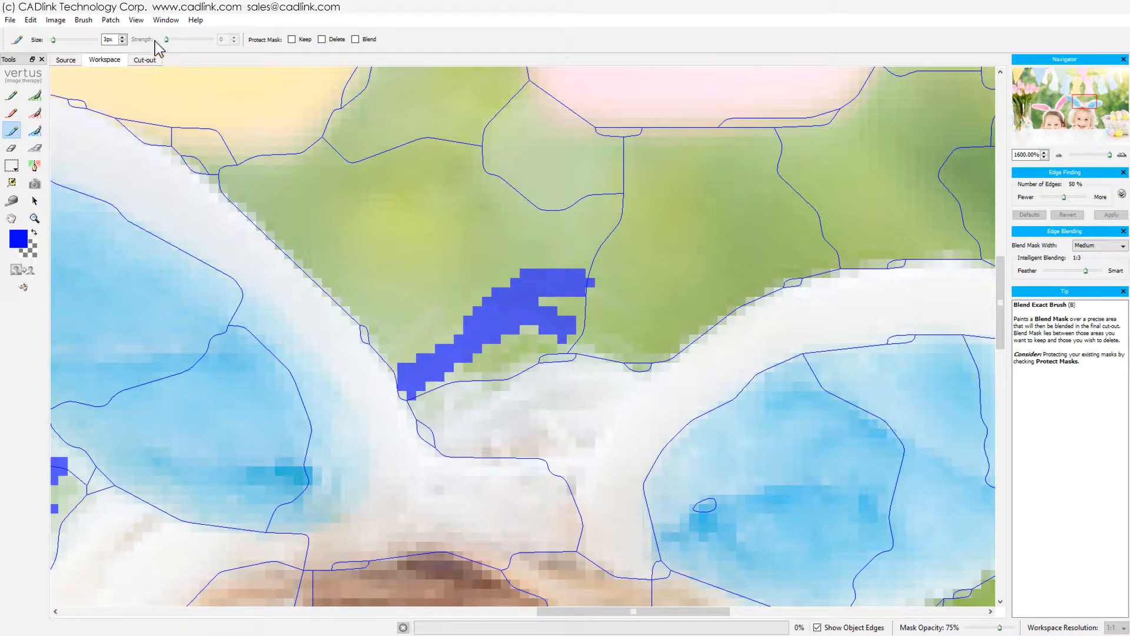
click(135, 20)
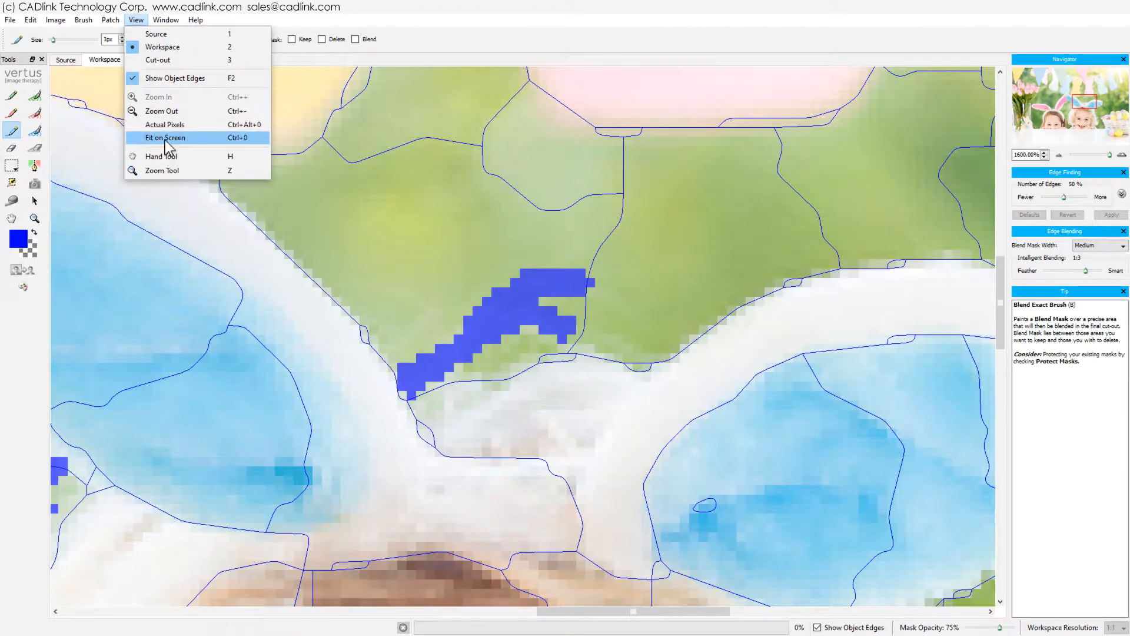
click(165, 138)
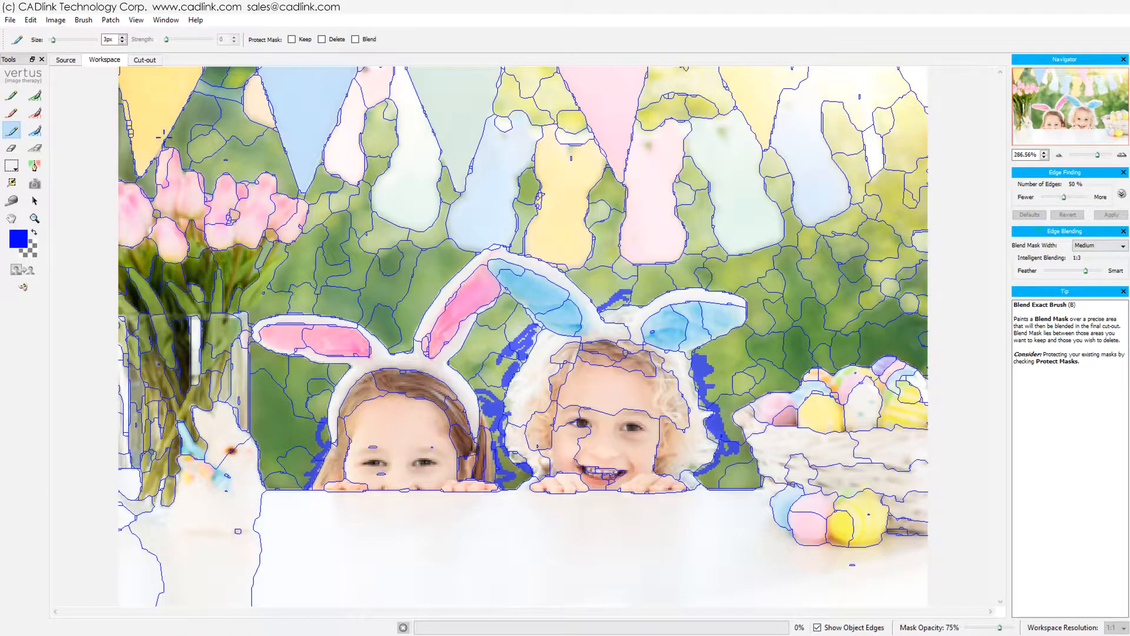
Cover the background around the girls with a delete mask using an enlarged Delete Local Brush, including bunting, flowers, table and egg basket.
click(37, 119)
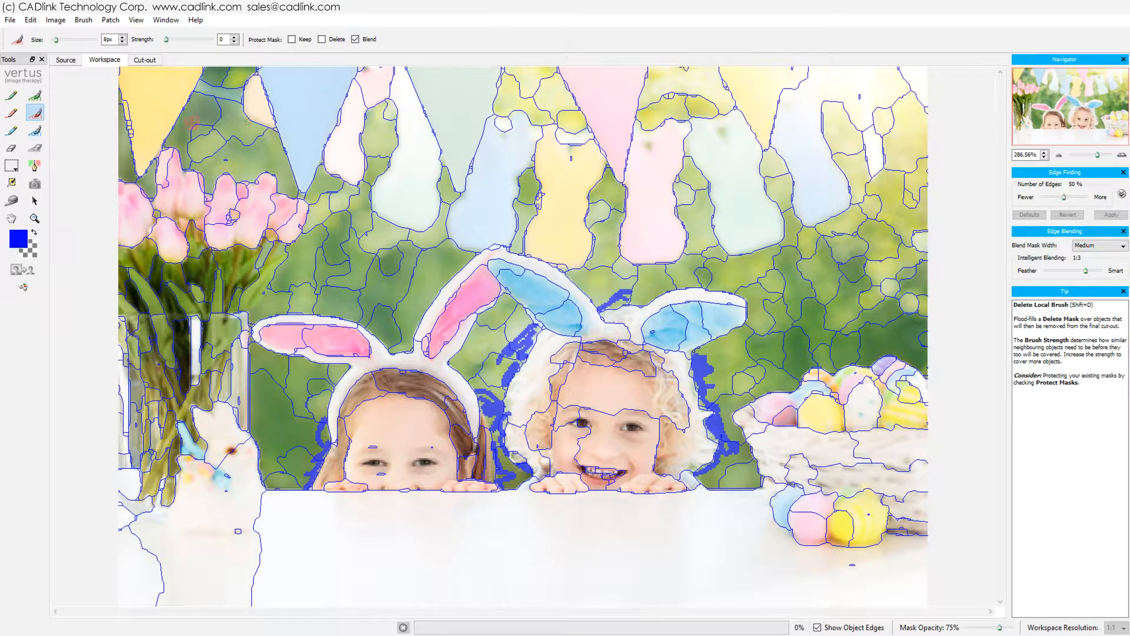
key(bracketright)
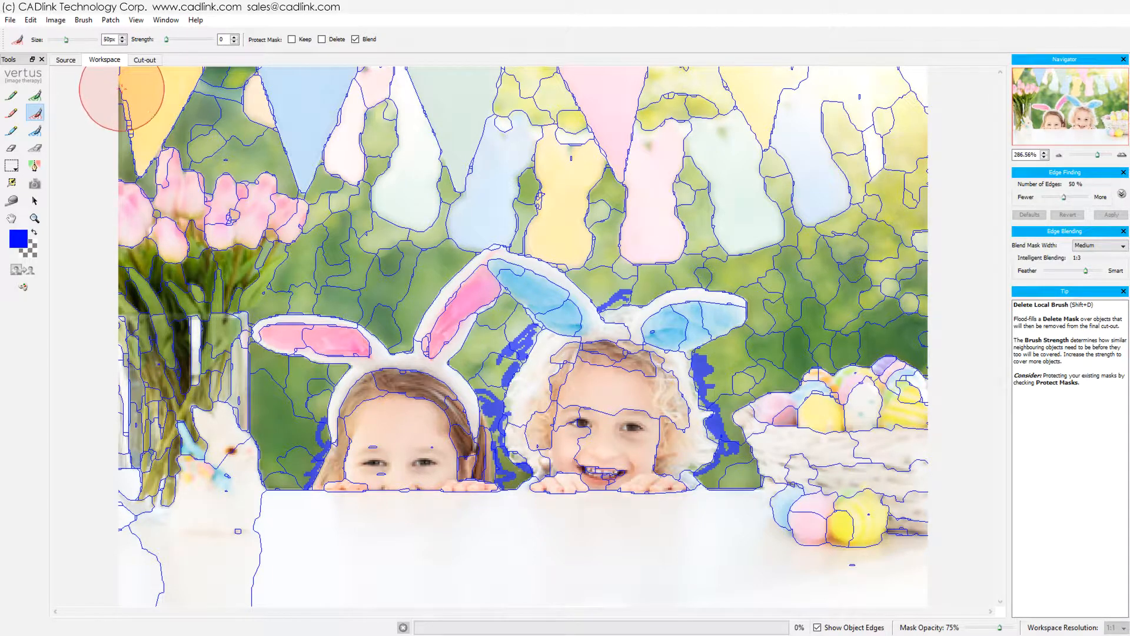
key(bracketright)
mouse_move(121, 89)
mouse_down()
mouse_move(859, 99)
mouse_move(961, 86)
mouse_up()
drag(923, 154, 113, 183)
mouse_move(118, 234)
mouse_down()
mouse_move(240, 246)
mouse_move(416, 233)
mouse_up()
mouse_move(513, 188)
mouse_down()
mouse_move(641, 244)
mouse_move(901, 562)
mouse_up()
mouse_move(857, 588)
mouse_down()
mouse_move(834, 313)
mouse_move(765, 473)
mouse_up()
drag(259, 479, 270, 400)
drag(230, 353, 200, 365)
click(616, 303)
drag(136, 312, 140, 577)
click(191, 441)
Reduce the Delete Local Brush and mask the remaining background beside the pink-eared girl and in the upper gap between the girls.
drag(66, 39, 57, 39)
click(338, 373)
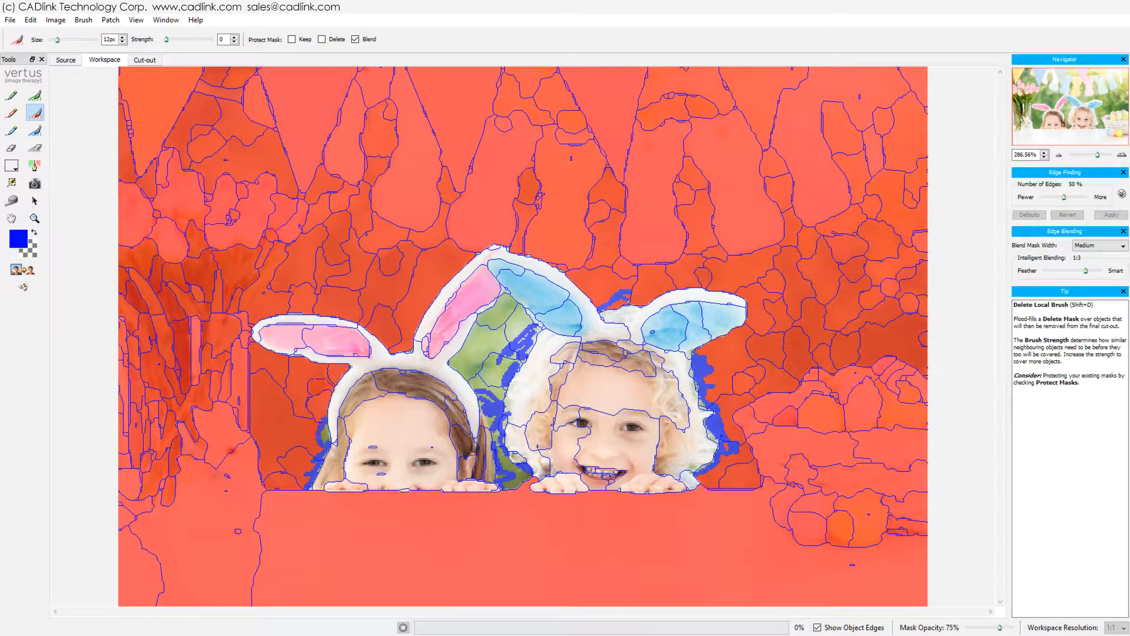
click(323, 433)
drag(511, 321, 489, 377)
key(z)
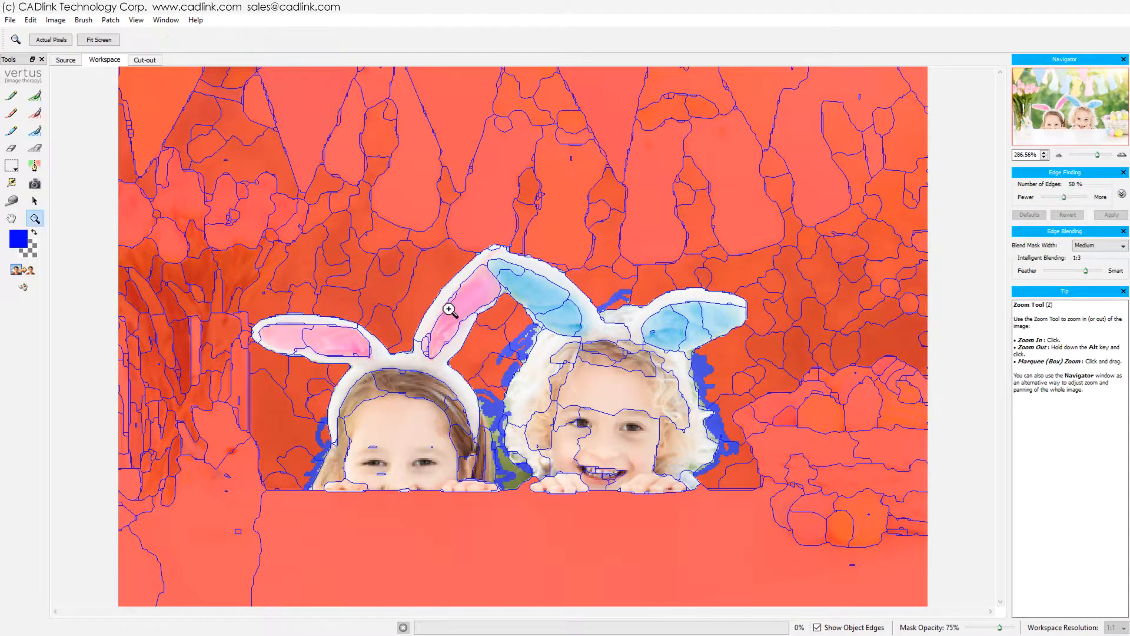
drag(424, 290, 586, 516)
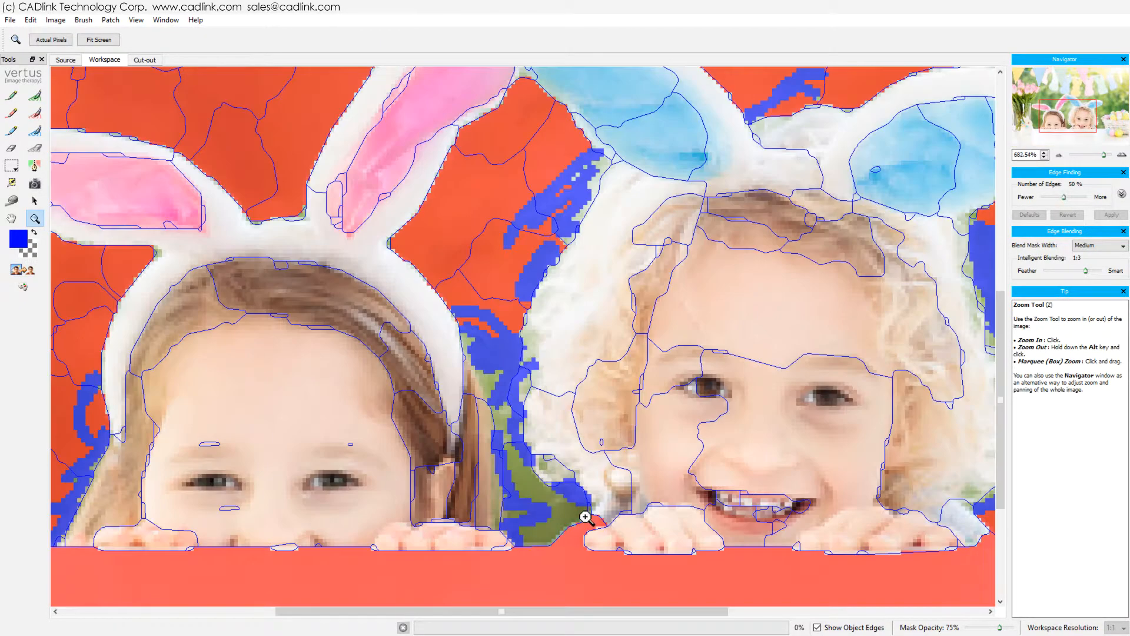
Try to flood-fill the area beside the pink-eared girl's headband with an 8 px Delete Local Brush and undo the fill.
click(35, 113)
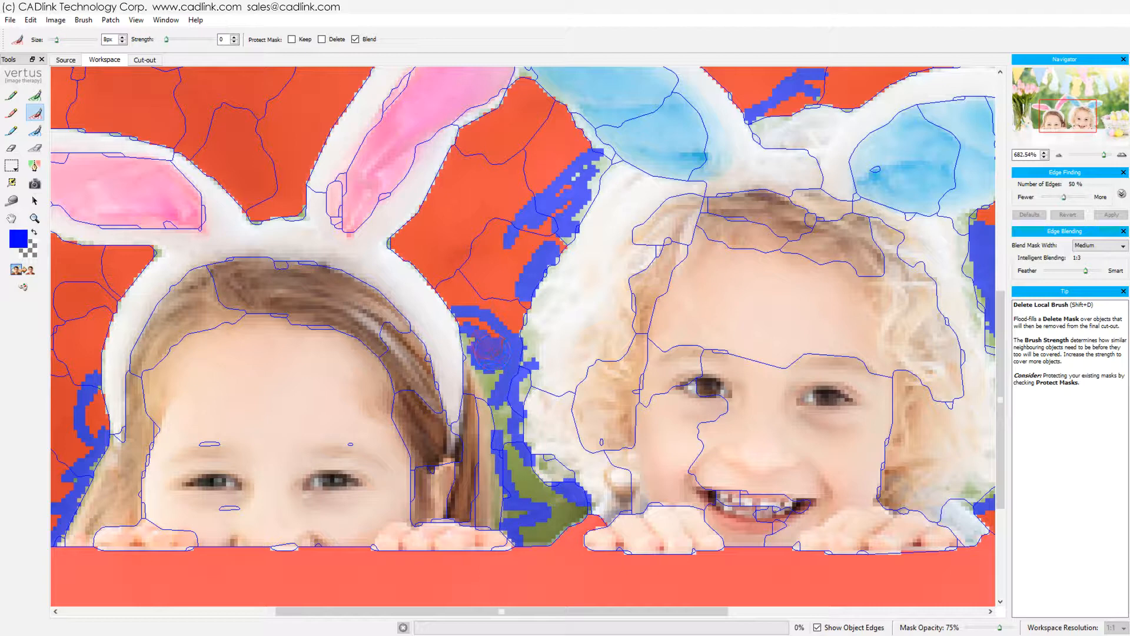
drag(487, 377, 500, 371)
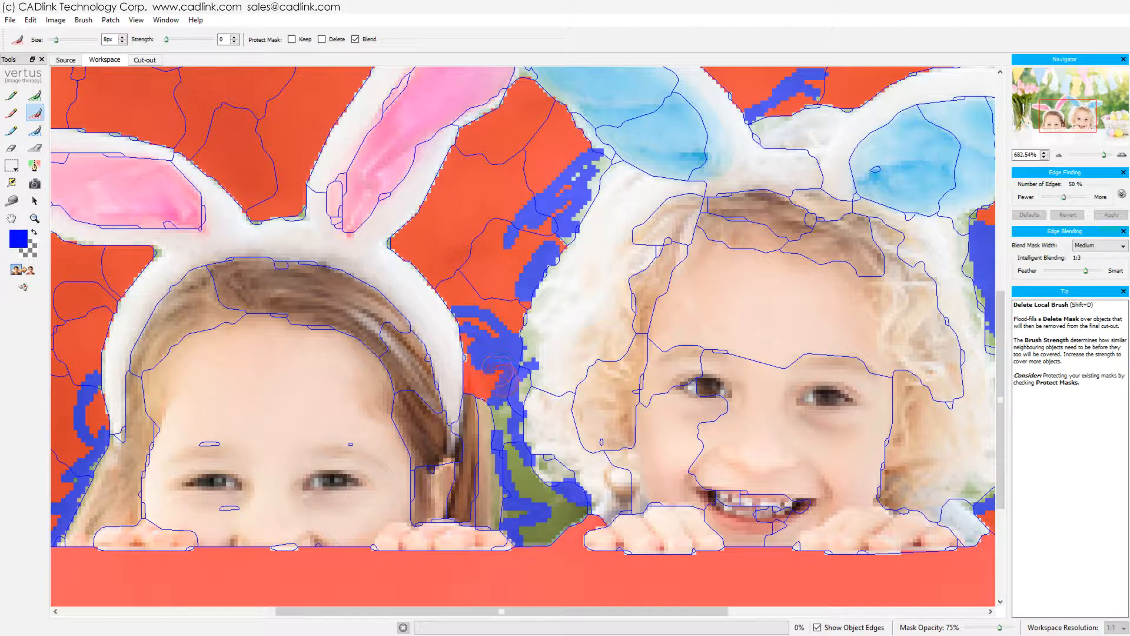
key(ctrl+z)
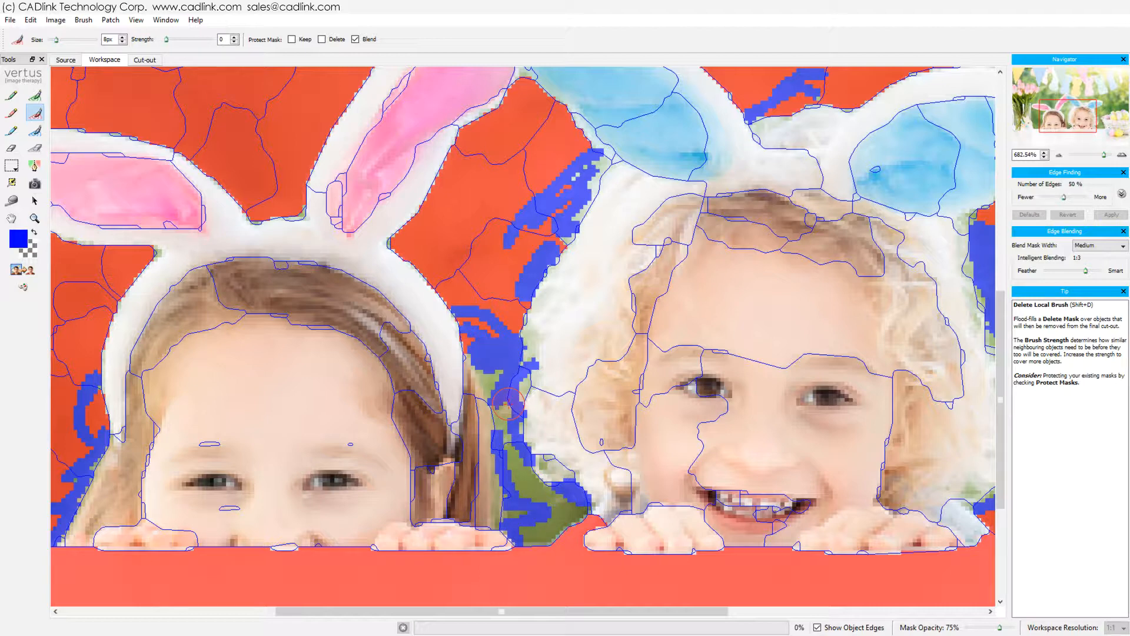
Paint a 3 px keep mask over the hair beside the headband and delete-mask the remaining green areas between the girls.
click(12, 95)
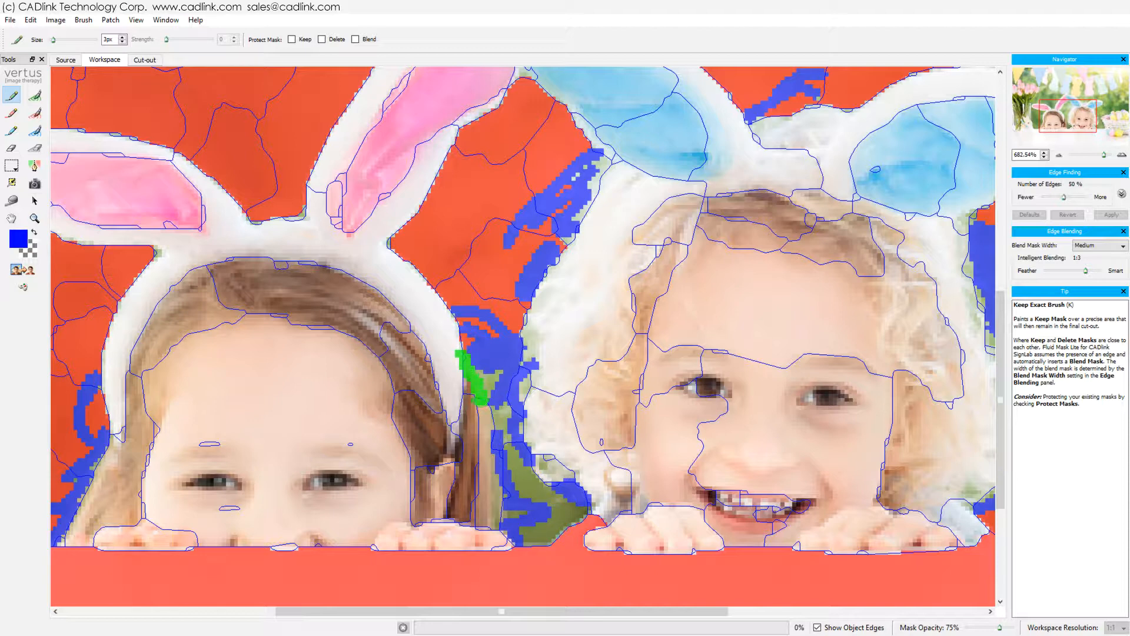
drag(460, 368, 452, 339)
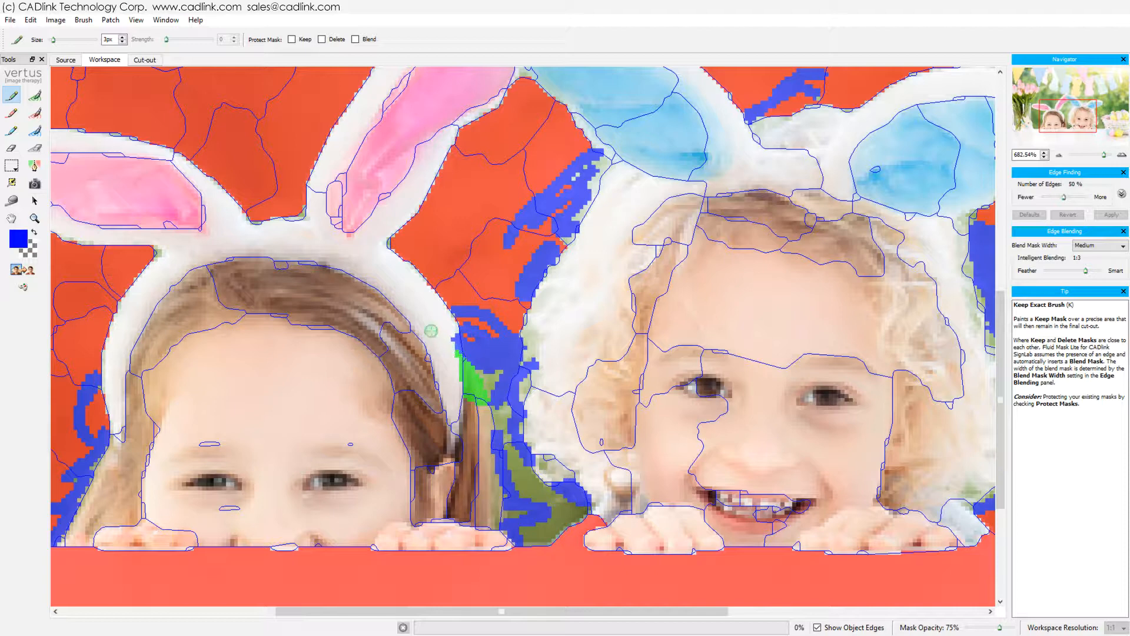
click(37, 112)
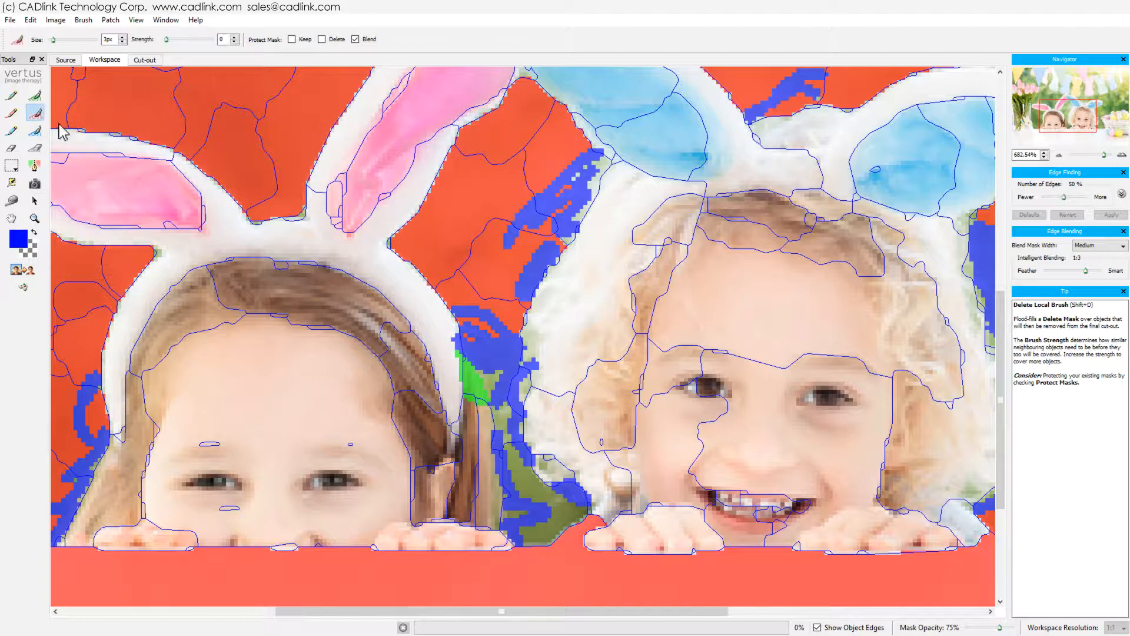
click(502, 427)
click(513, 460)
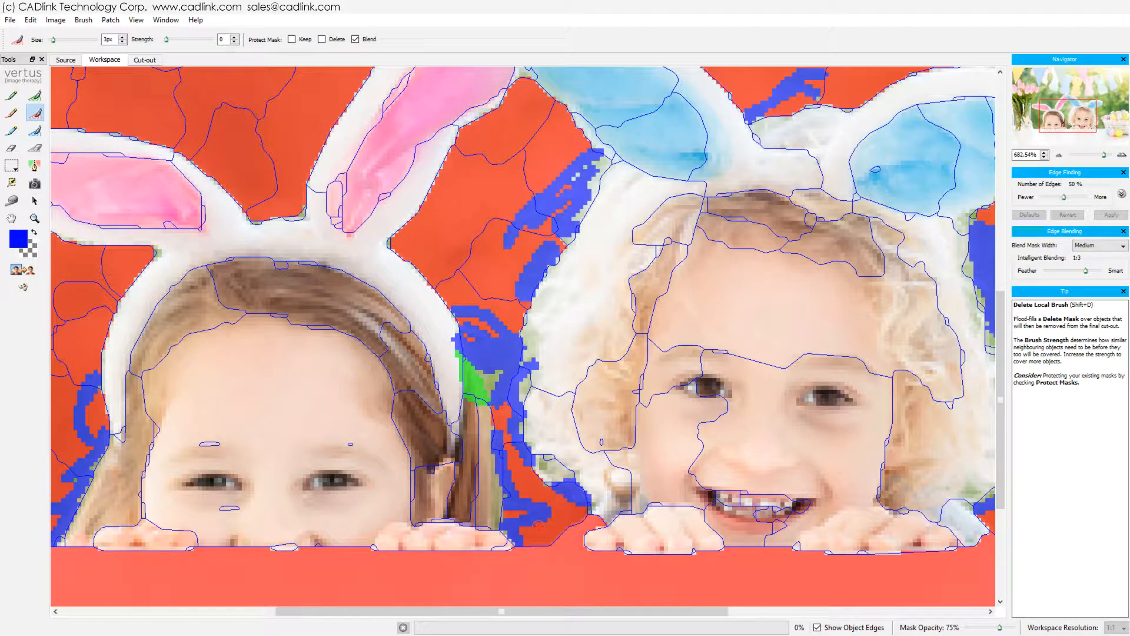
Create a rectangular patch around both girls' heads, show its colors in the Color Workspace, and extend the patch's upper edge slightly upward.
click(136, 20)
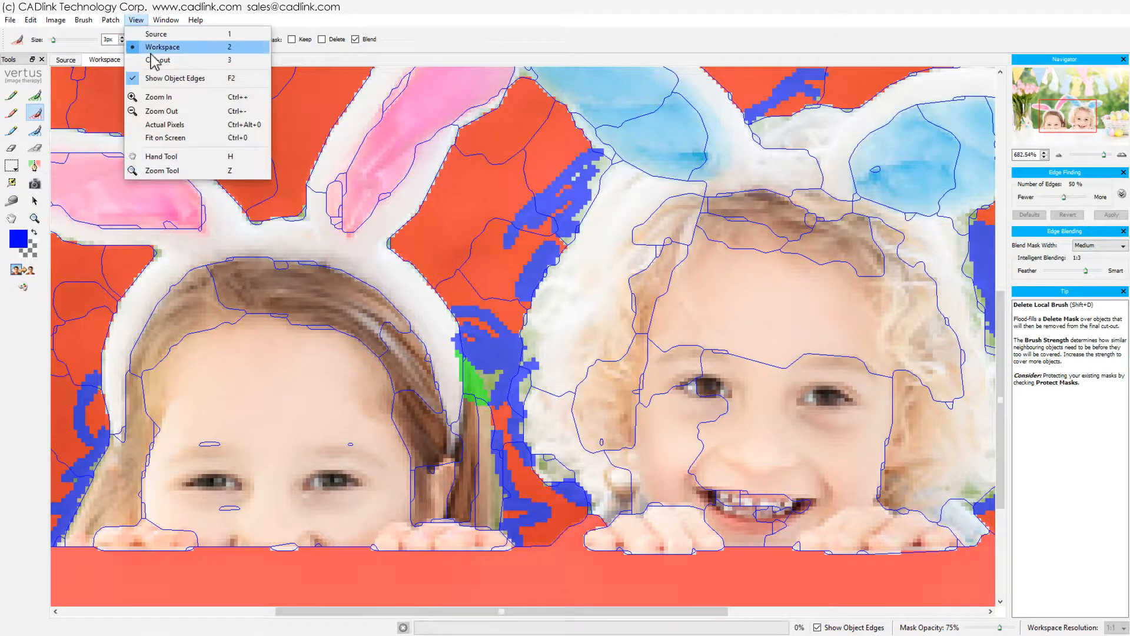
click(160, 137)
click(34, 218)
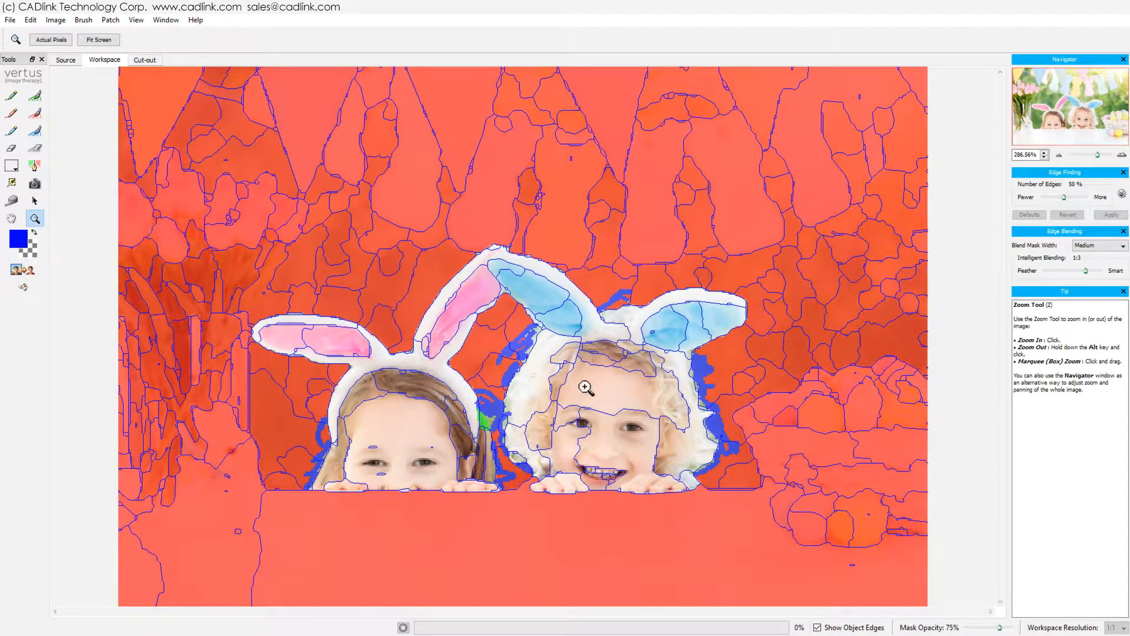
drag(649, 332, 764, 516)
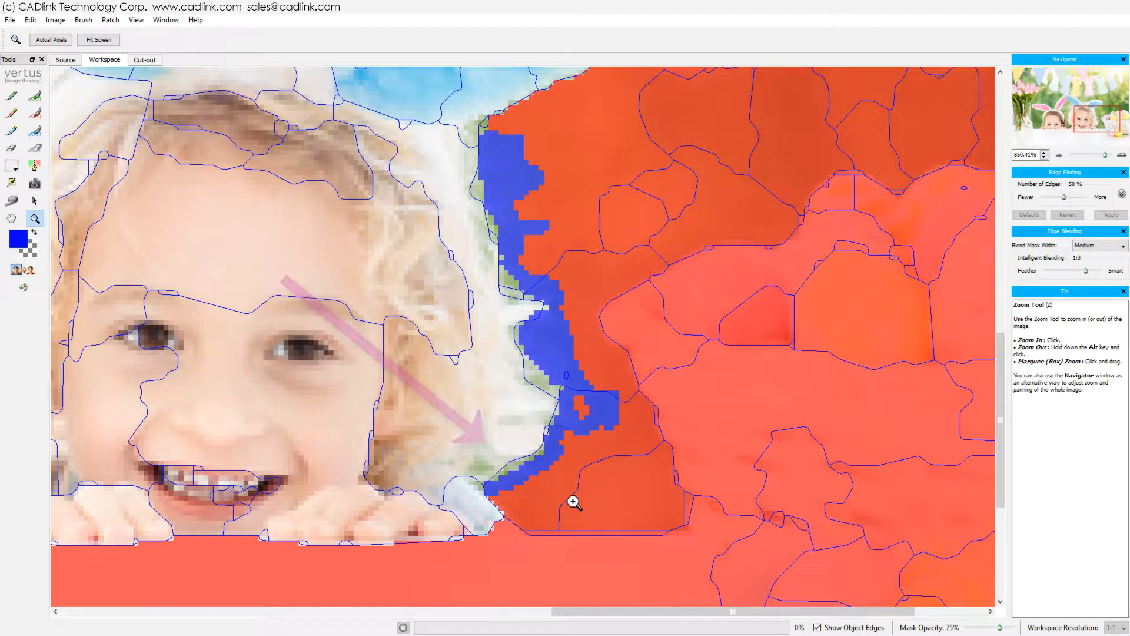
click(137, 20)
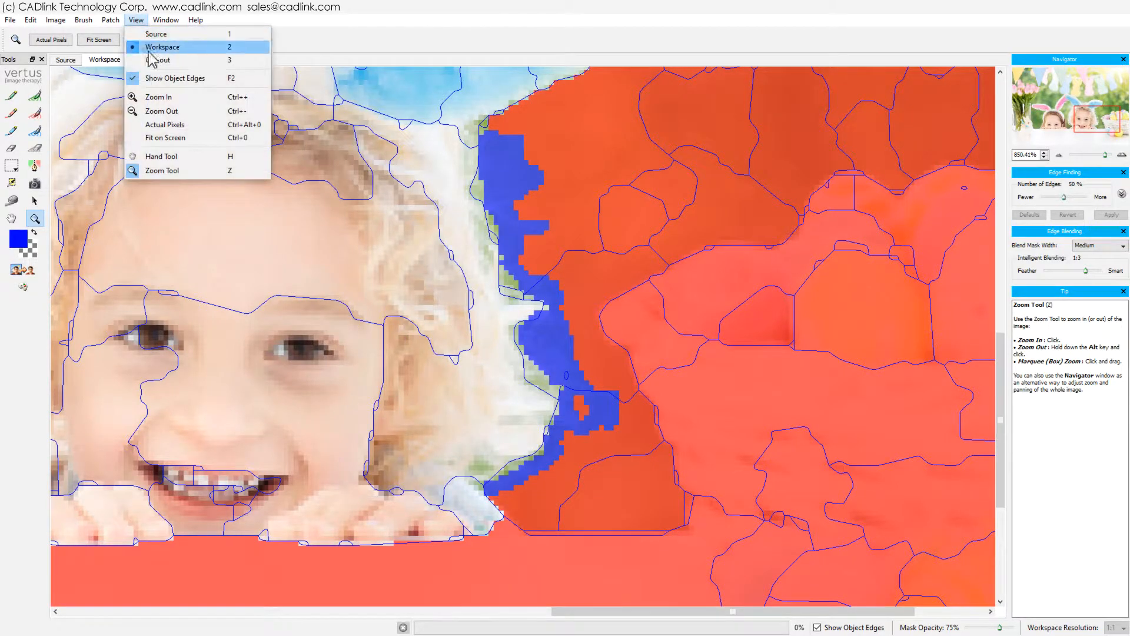
click(170, 138)
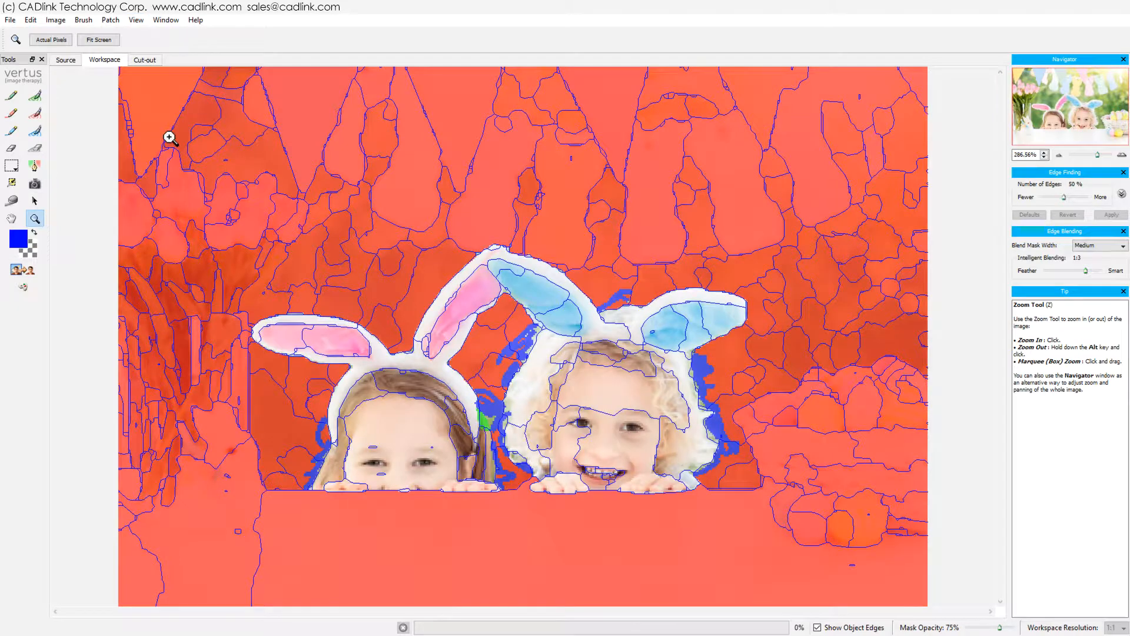
click(14, 166)
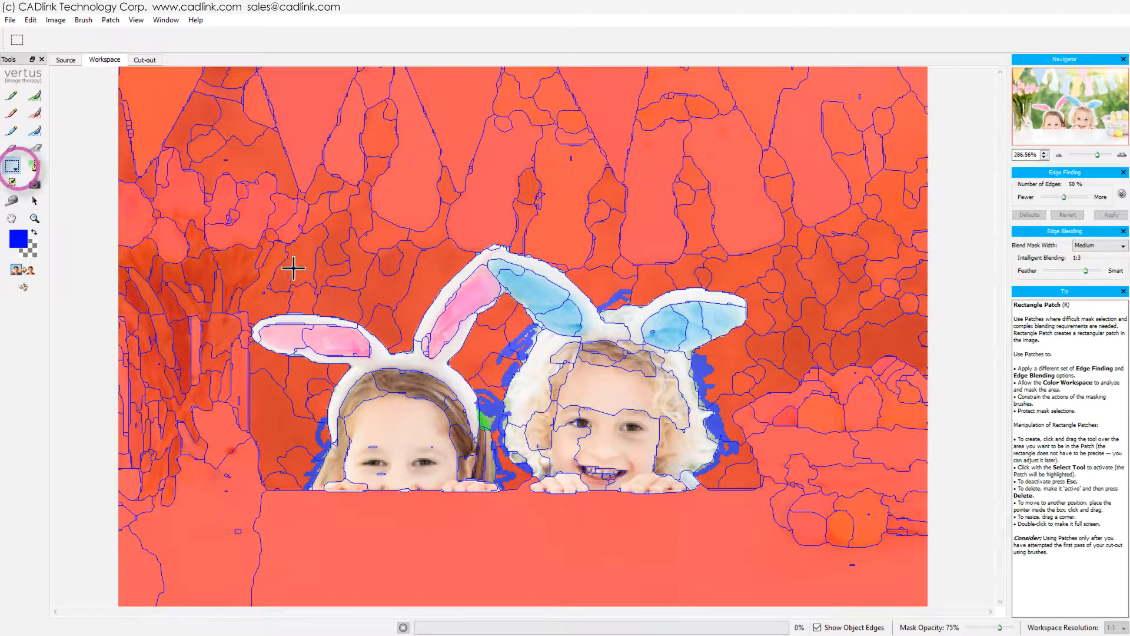
drag(747, 332, 294, 497)
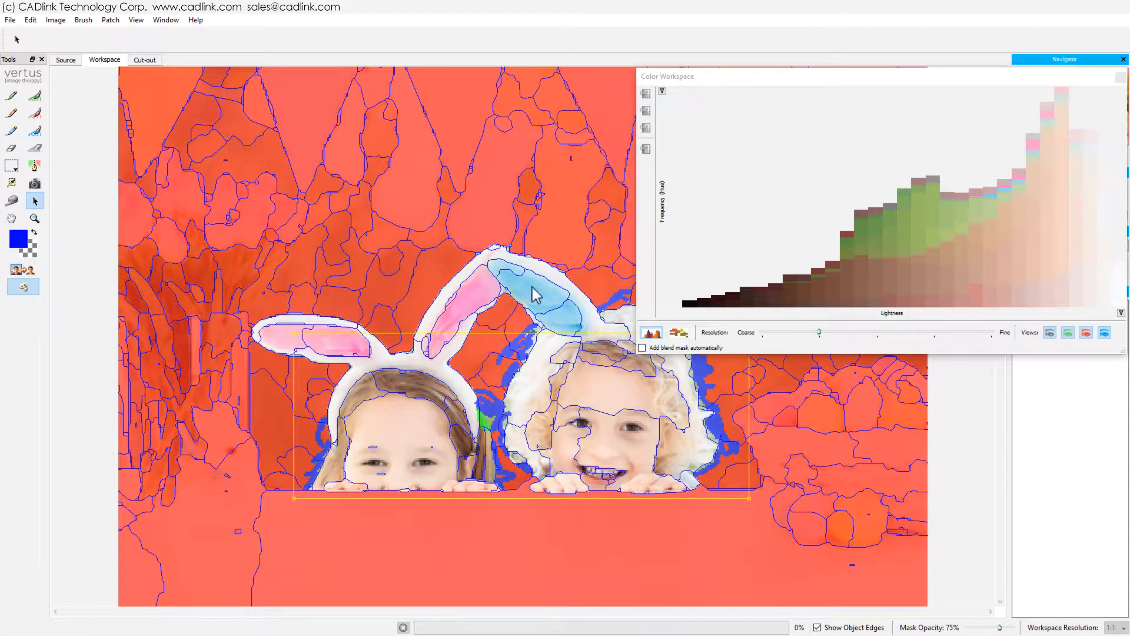
drag(730, 85, 665, 37)
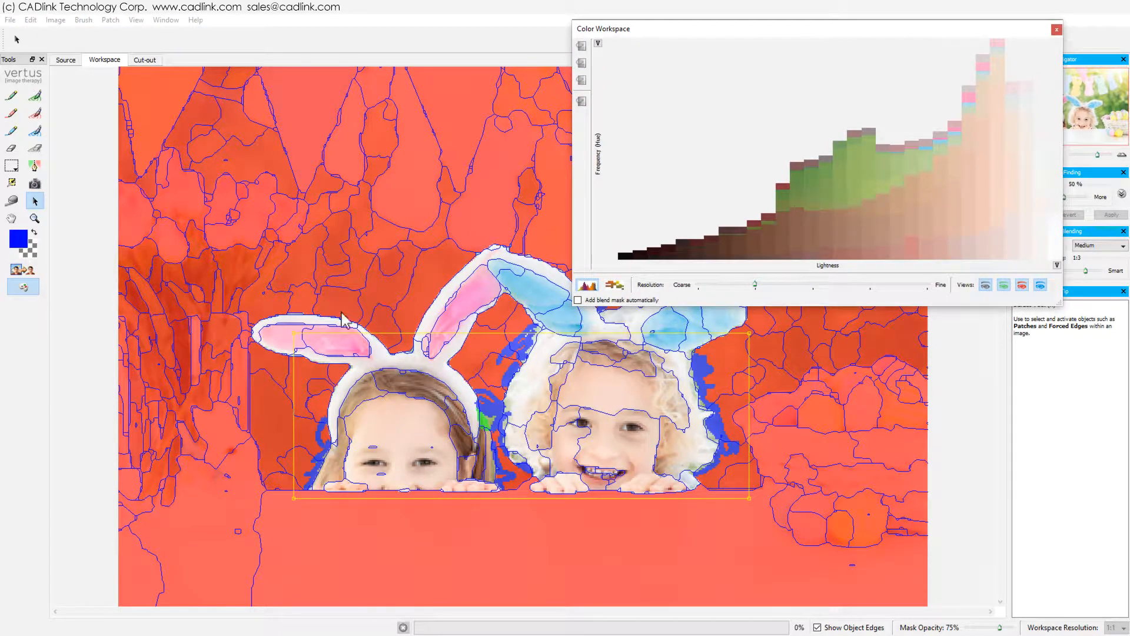
drag(293, 333, 295, 318)
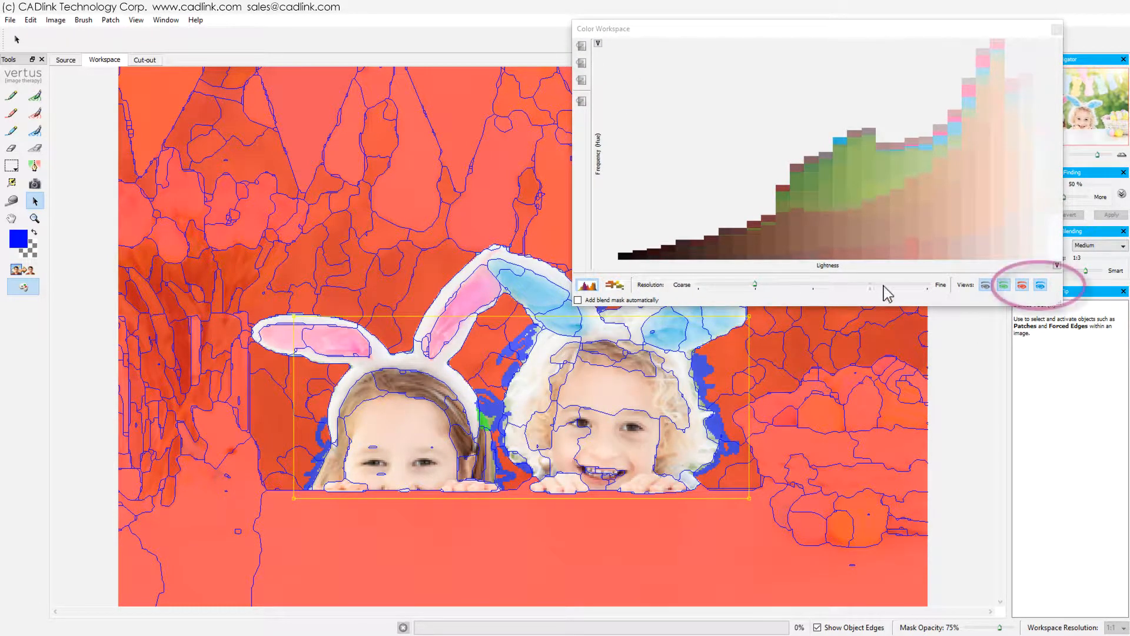
Hide the delete and blend mask colors in the Color Workspace and graph the histogram's horizontal axis by Hue.
click(1020, 287)
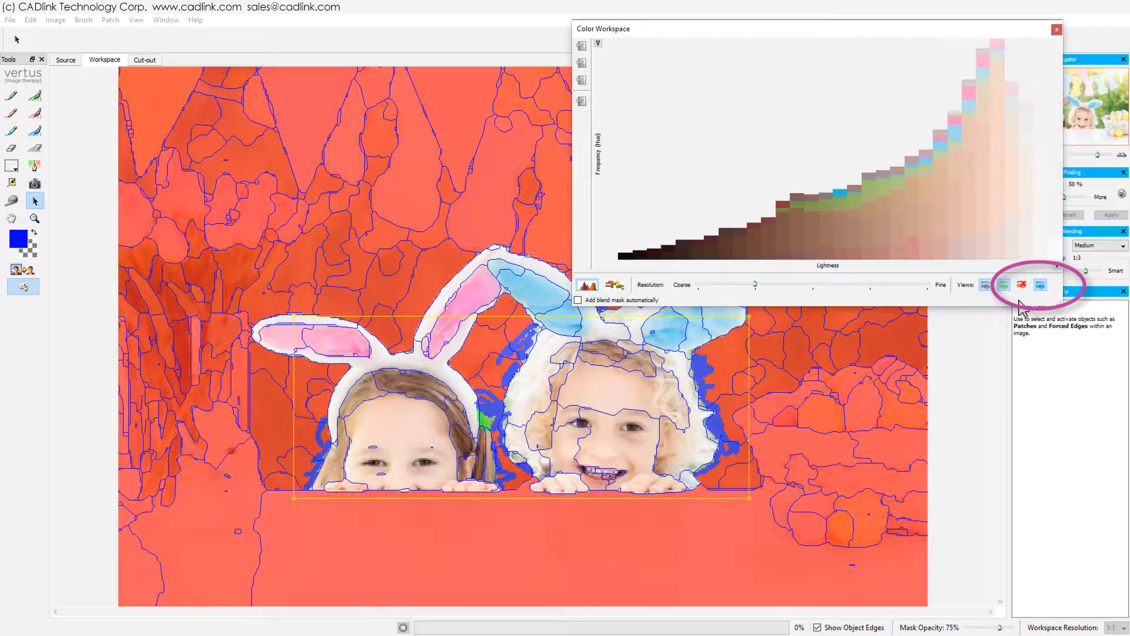
click(1040, 287)
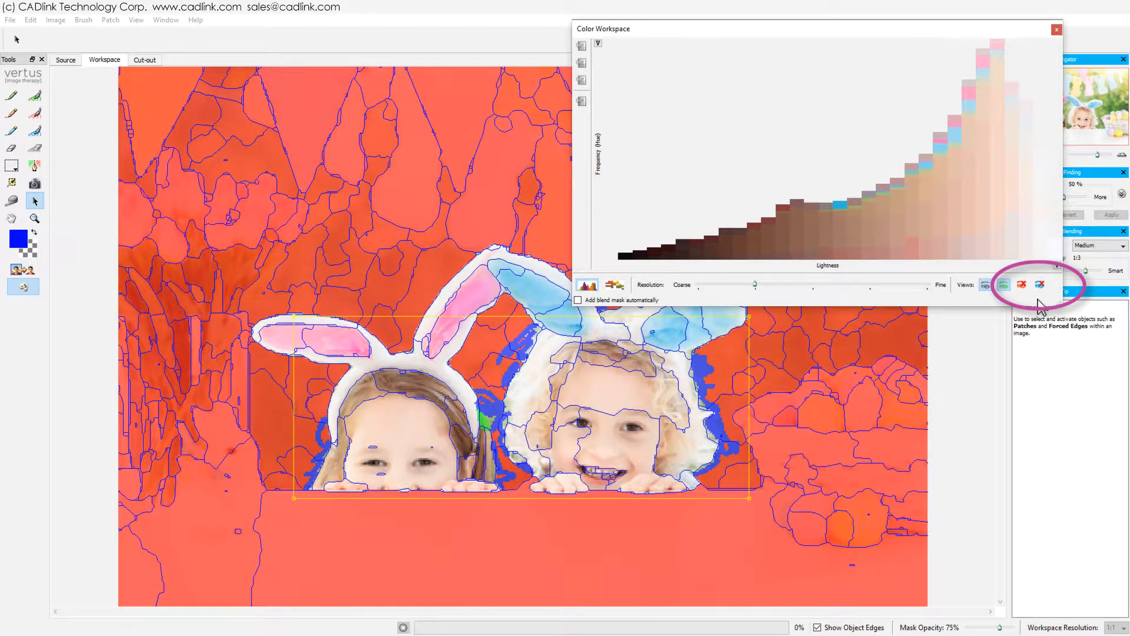
click(1056, 265)
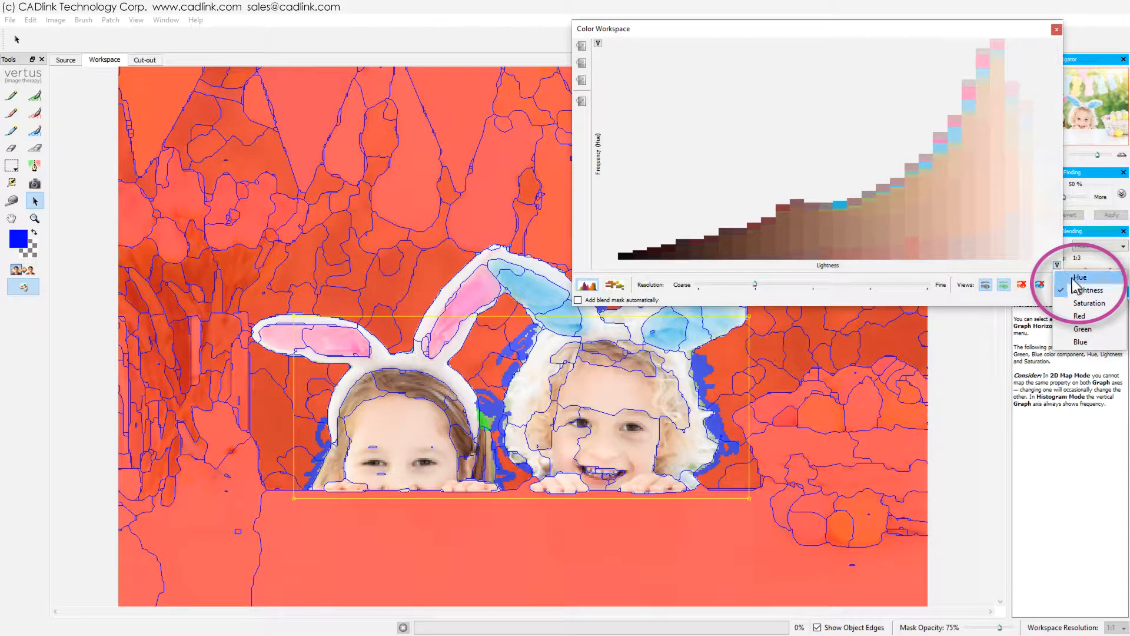
click(1074, 279)
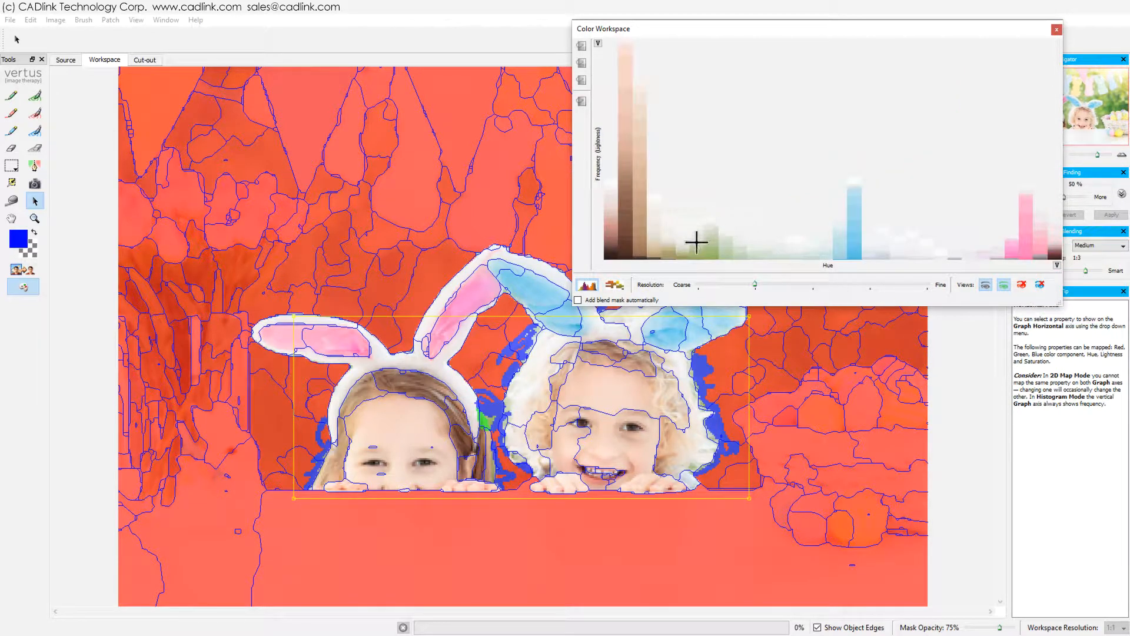
click(614, 286)
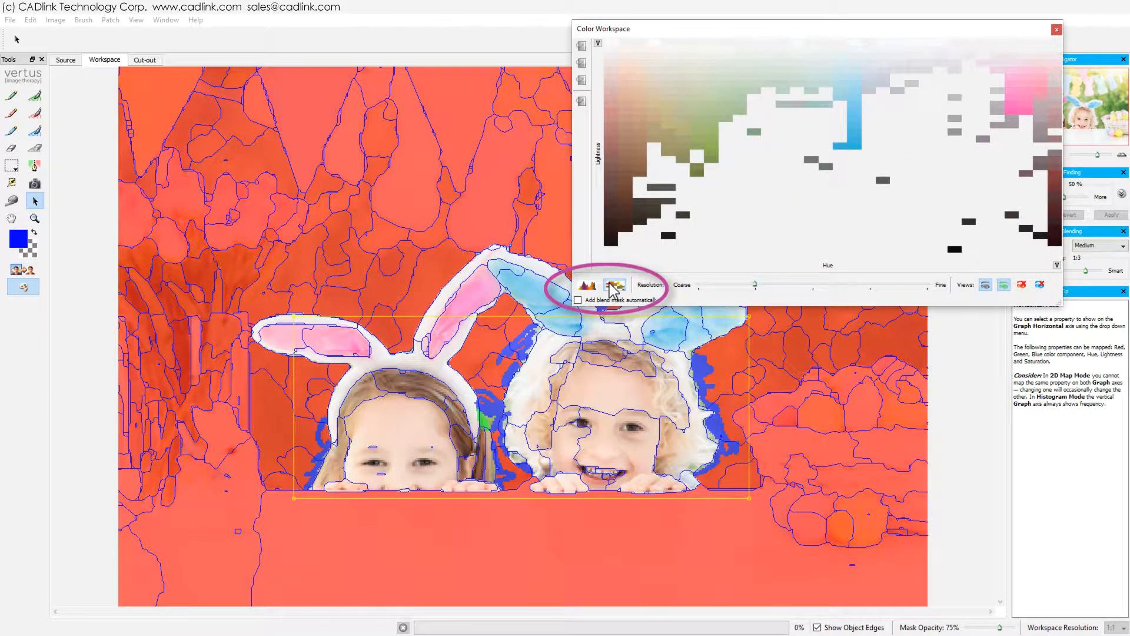
click(586, 286)
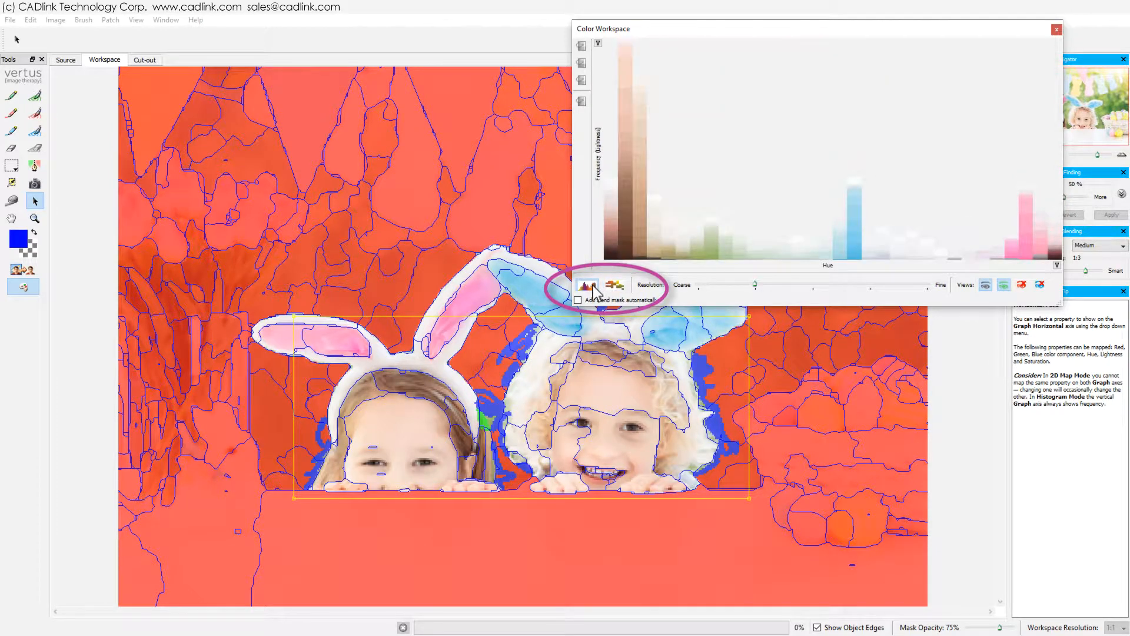
Select the green hue columns in the patch's histogram, assign them to the delete mask, and close the Color Workspace.
click(711, 252)
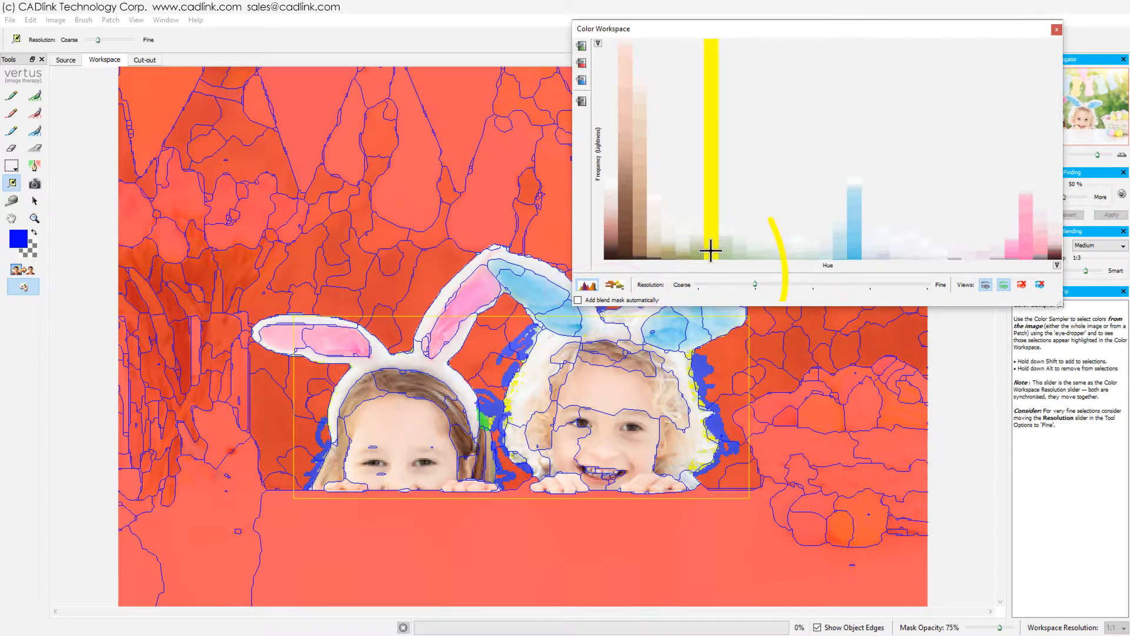
click(582, 64)
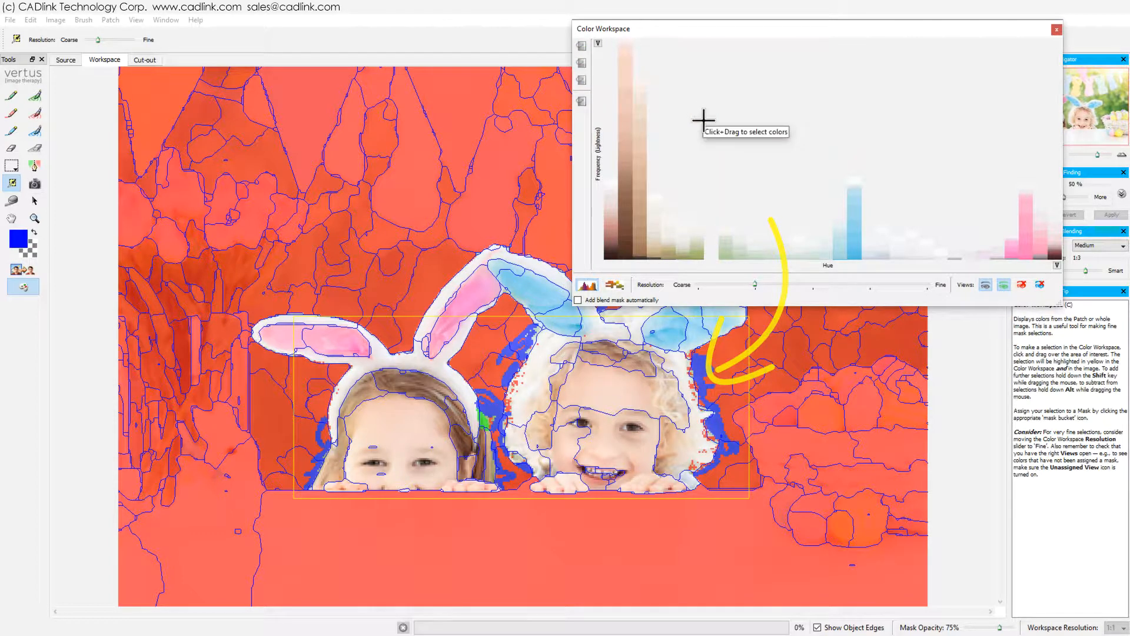
click(725, 249)
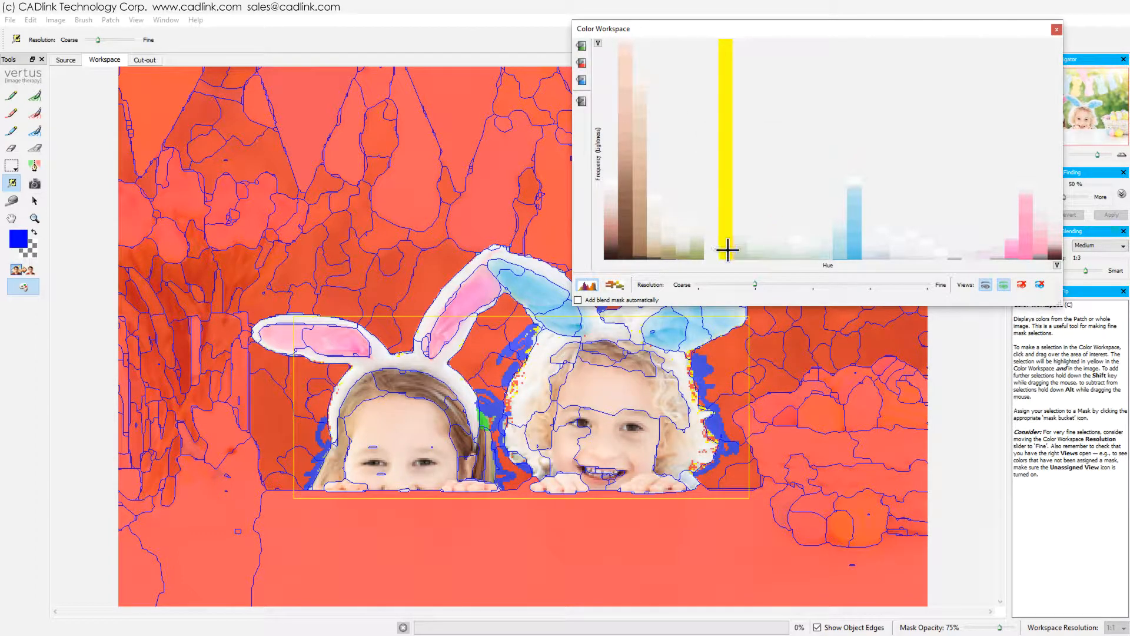
drag(736, 250, 737, 250)
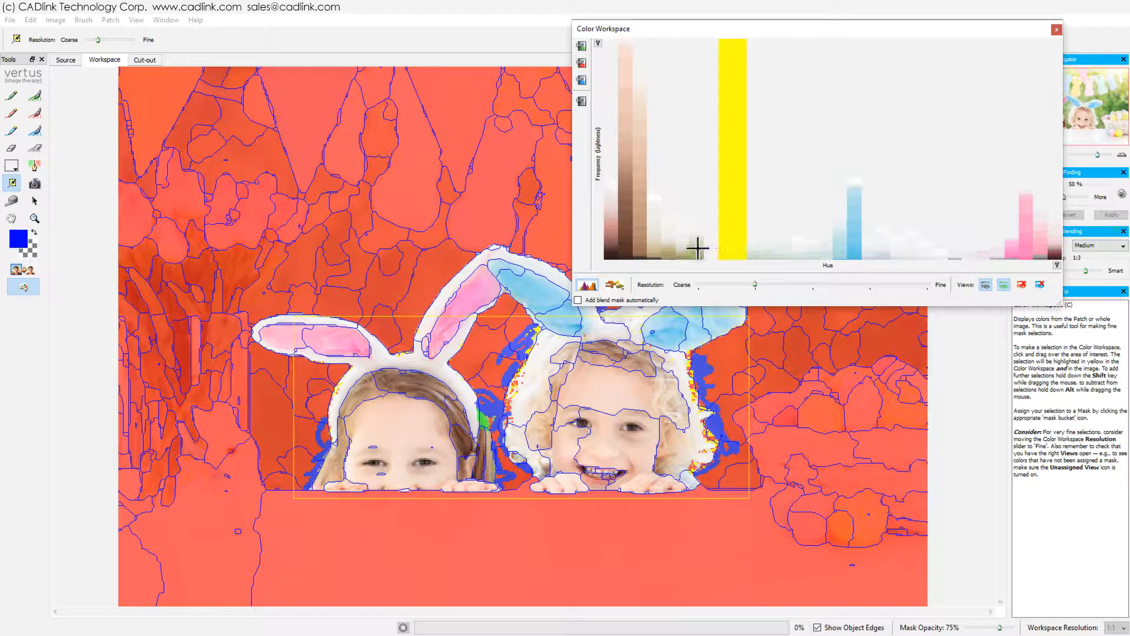
shift+click(695, 248)
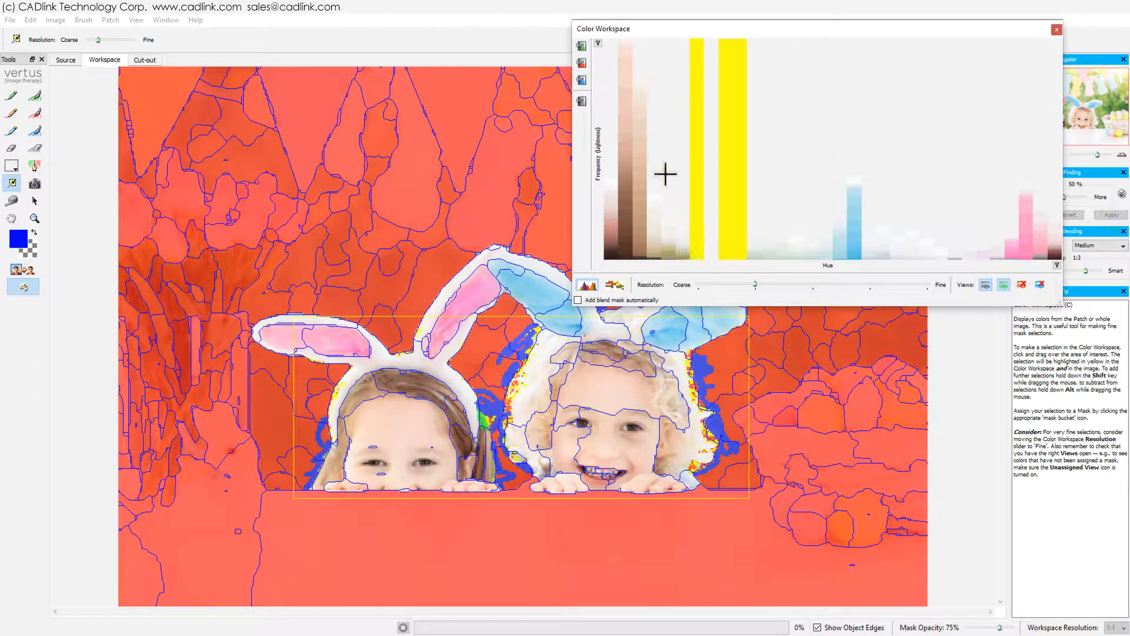
click(582, 64)
click(728, 136)
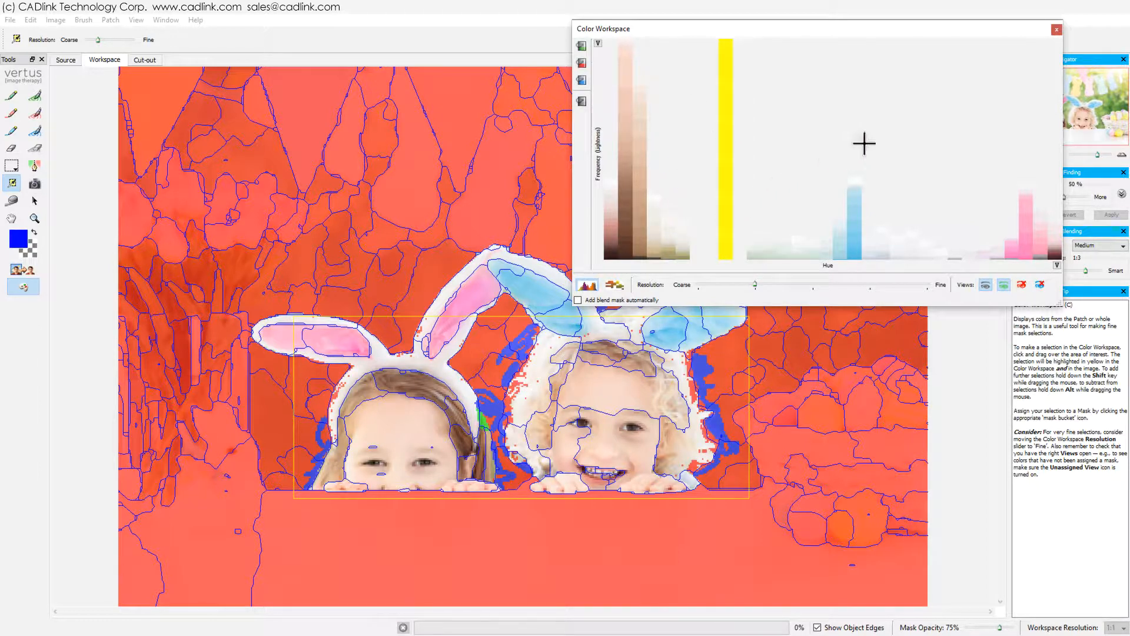
click(1056, 29)
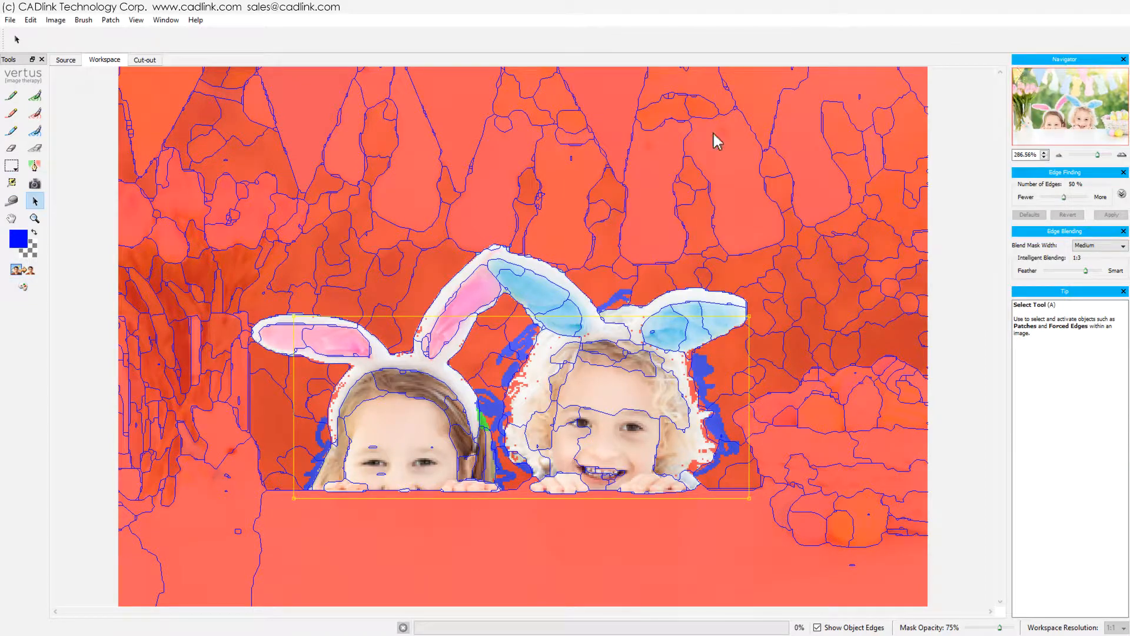
Auto-fill all remaining unmasked areas of the image with the keep mask.
click(55, 20)
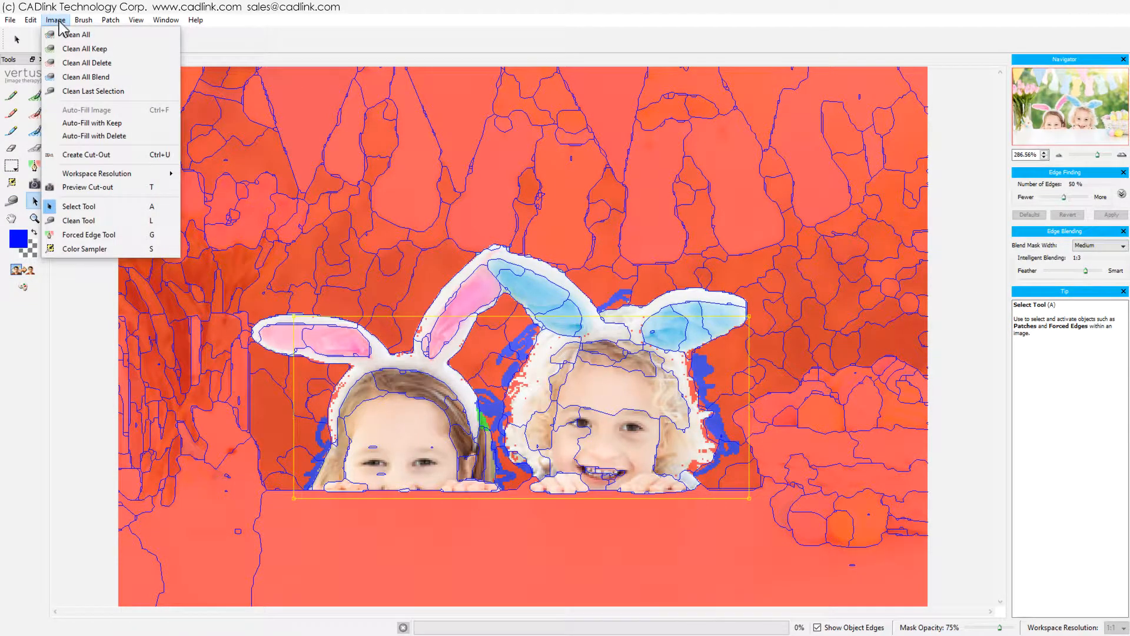
click(68, 123)
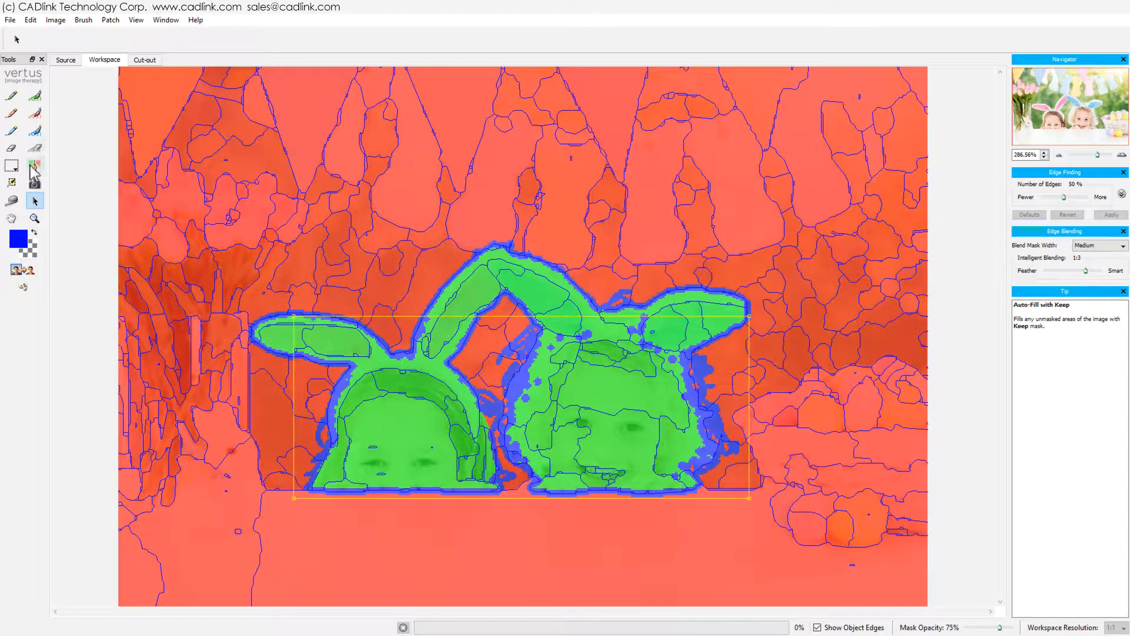
Preview the cut-out around the blue-eared girl's fingers beside the gap and extend the keep mask there with the Keep Exact Brush.
click(35, 218)
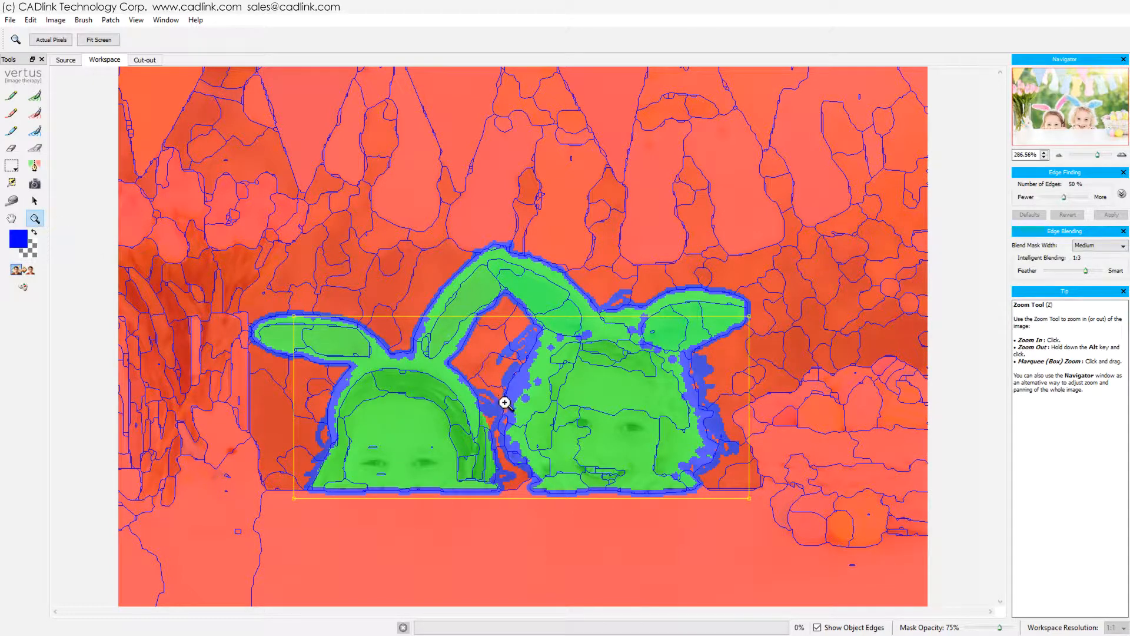
drag(470, 423, 617, 526)
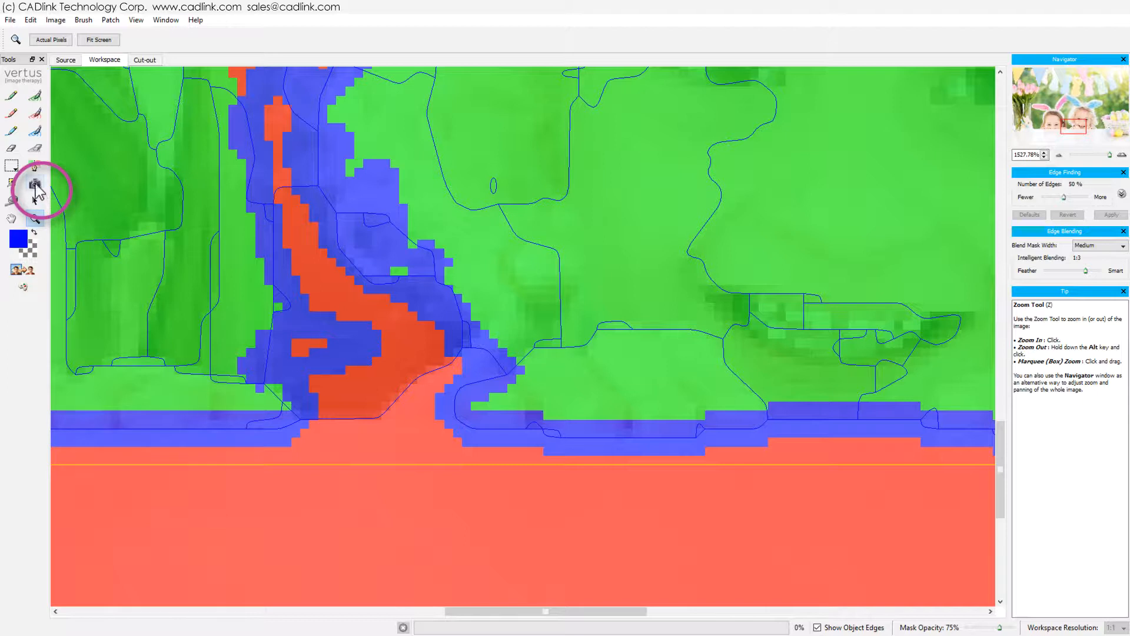
click(35, 185)
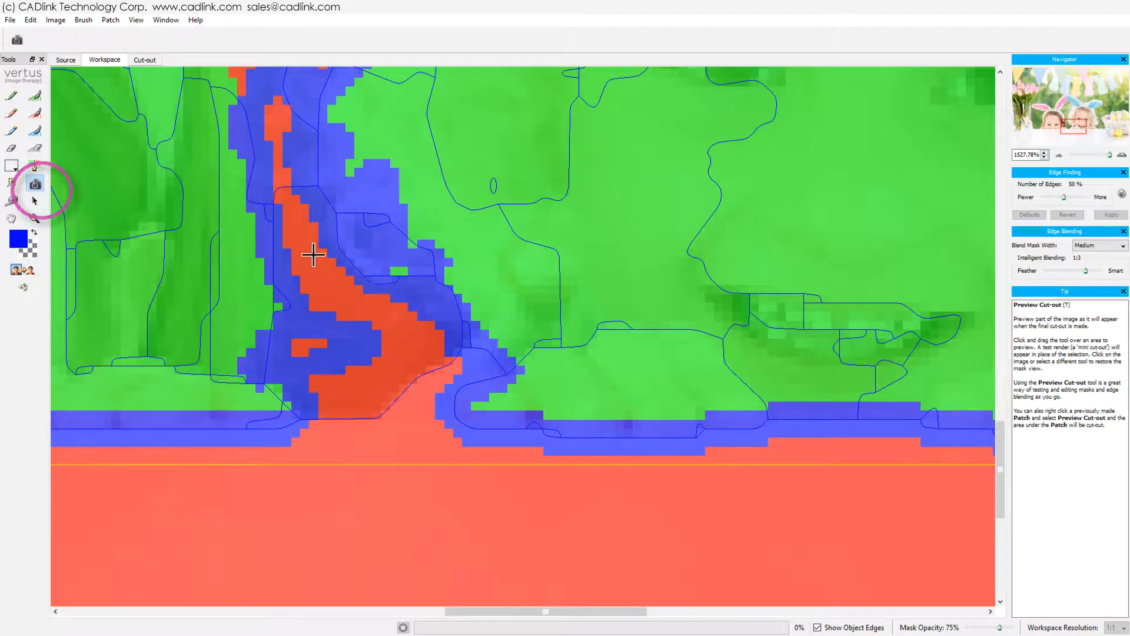
drag(292, 240, 749, 490)
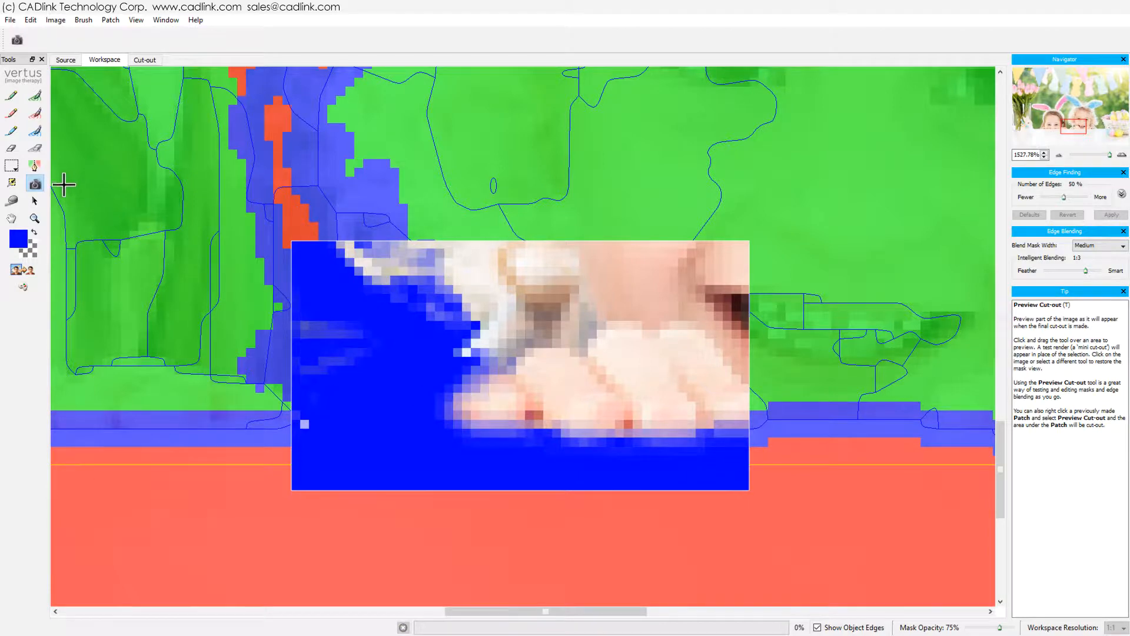
click(13, 97)
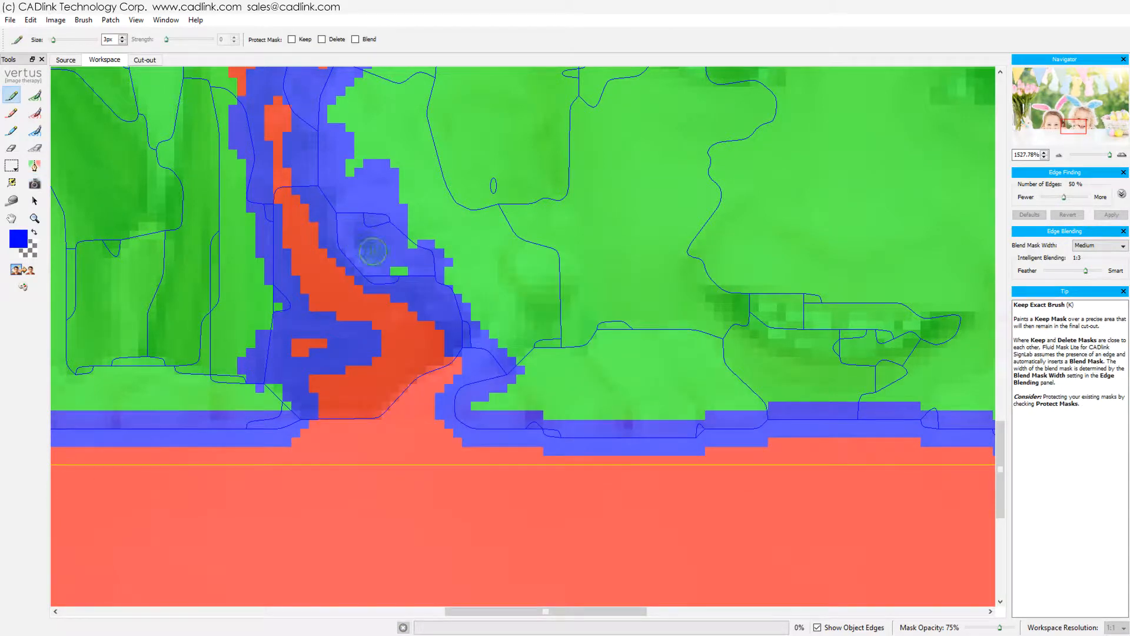
mouse_move(486, 333)
mouse_down()
mouse_move(394, 408)
mouse_move(448, 399)
mouse_move(466, 376)
mouse_move(506, 361)
mouse_move(508, 344)
mouse_move(519, 359)
mouse_move(483, 385)
mouse_up()
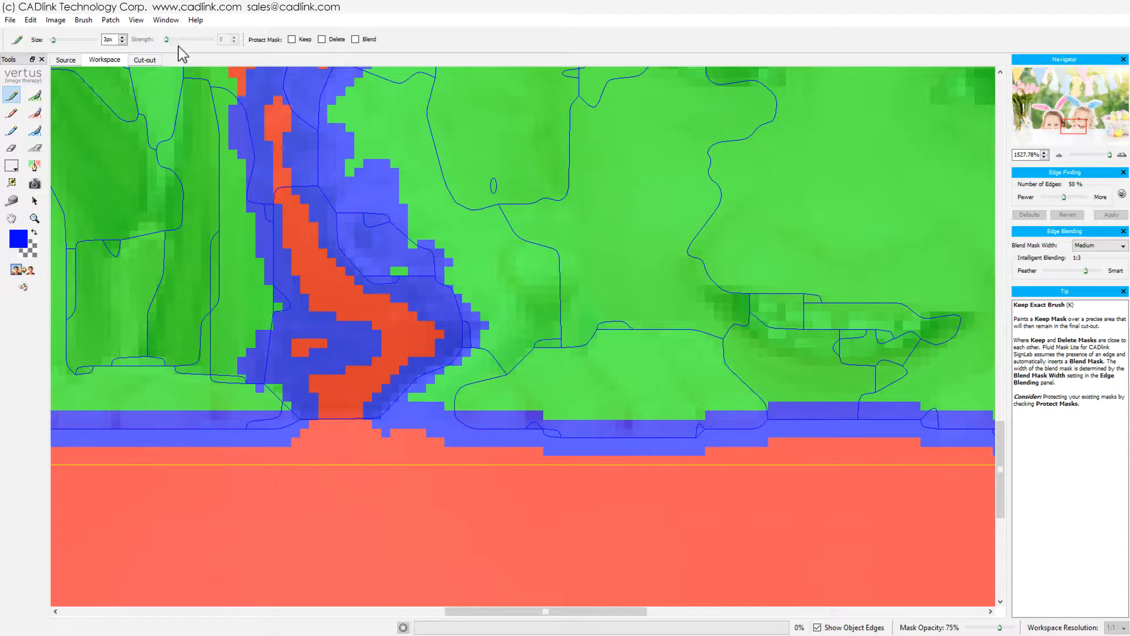
Create the cut-out of the whole image and switch its background from blue to transparent.
click(139, 21)
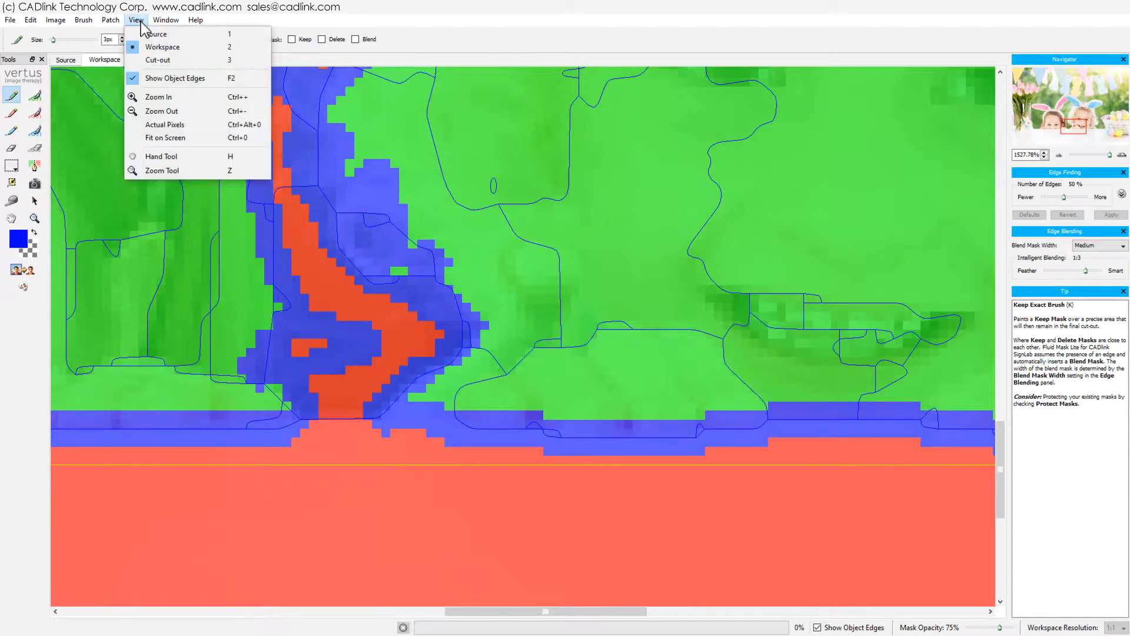
click(171, 138)
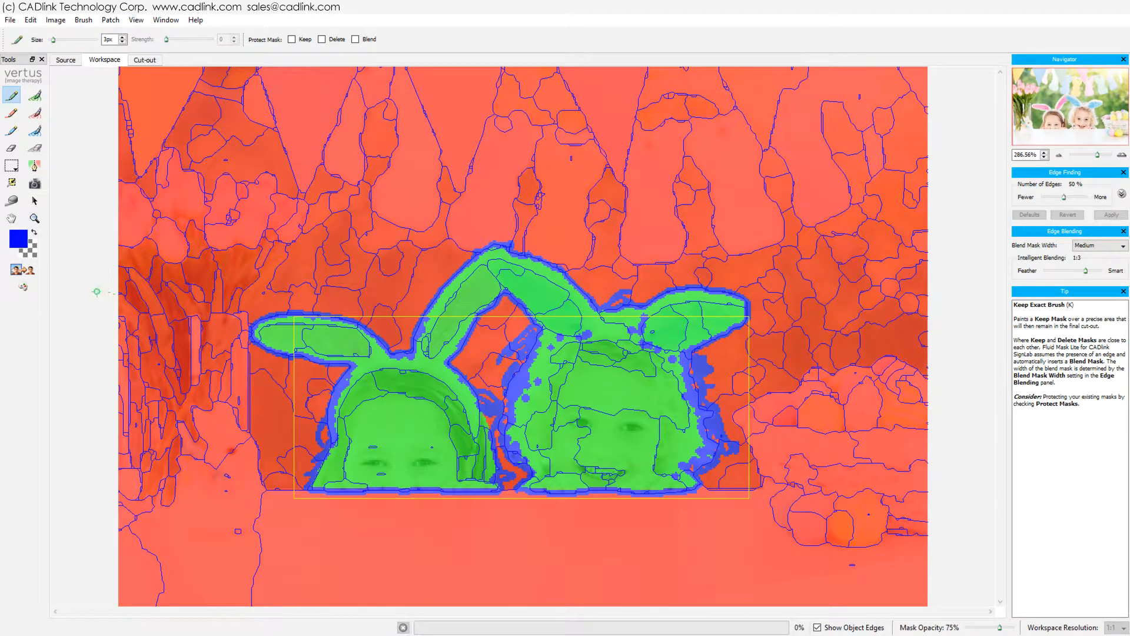
click(23, 269)
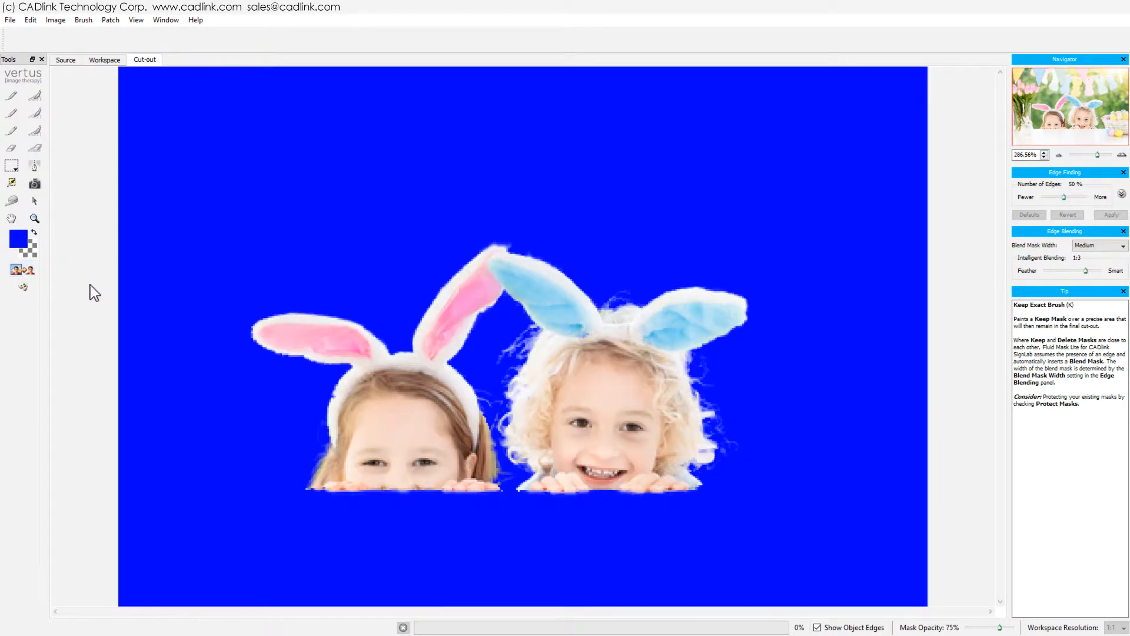
click(36, 234)
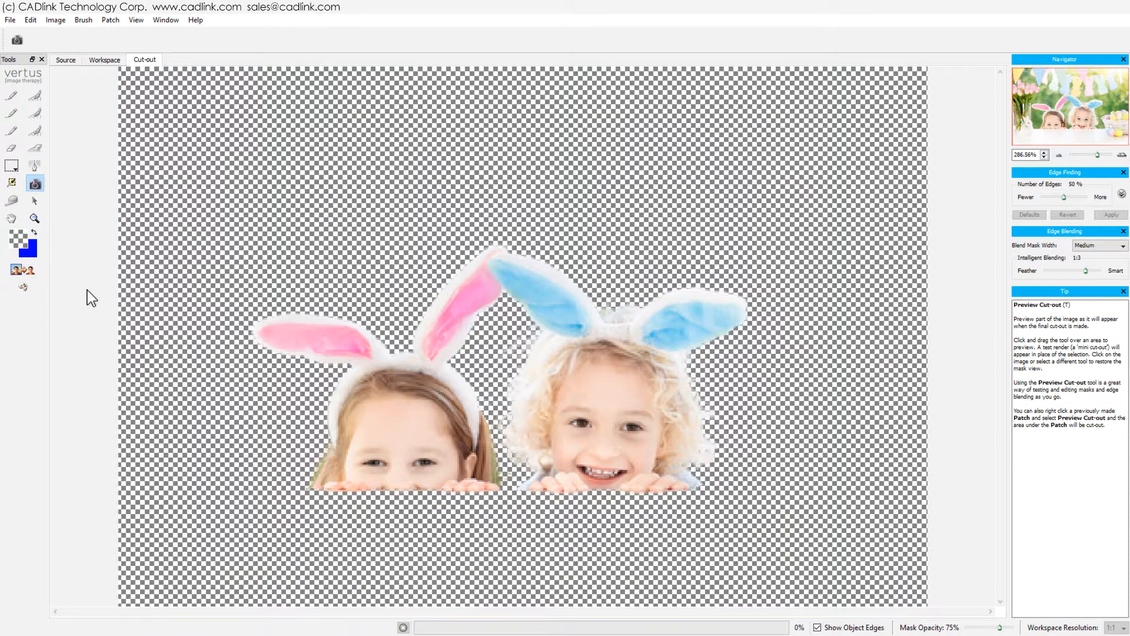
Save and apply the cut-out, and enlarge the Bunny Girls.jpg print preview to 200% in the print queue.
click(10, 20)
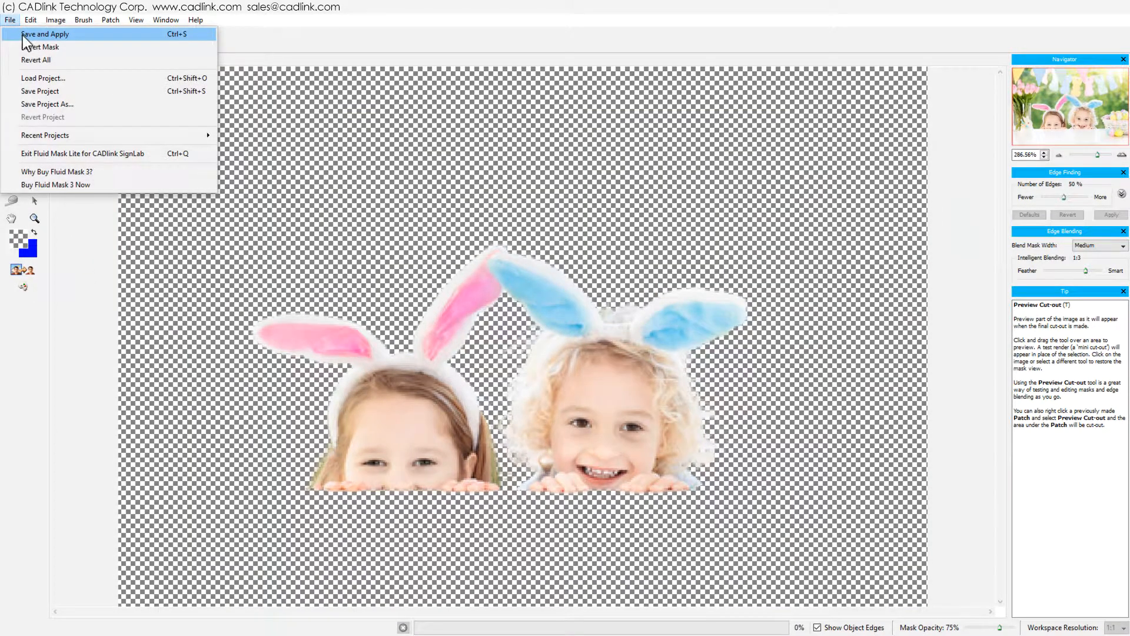
click(23, 34)
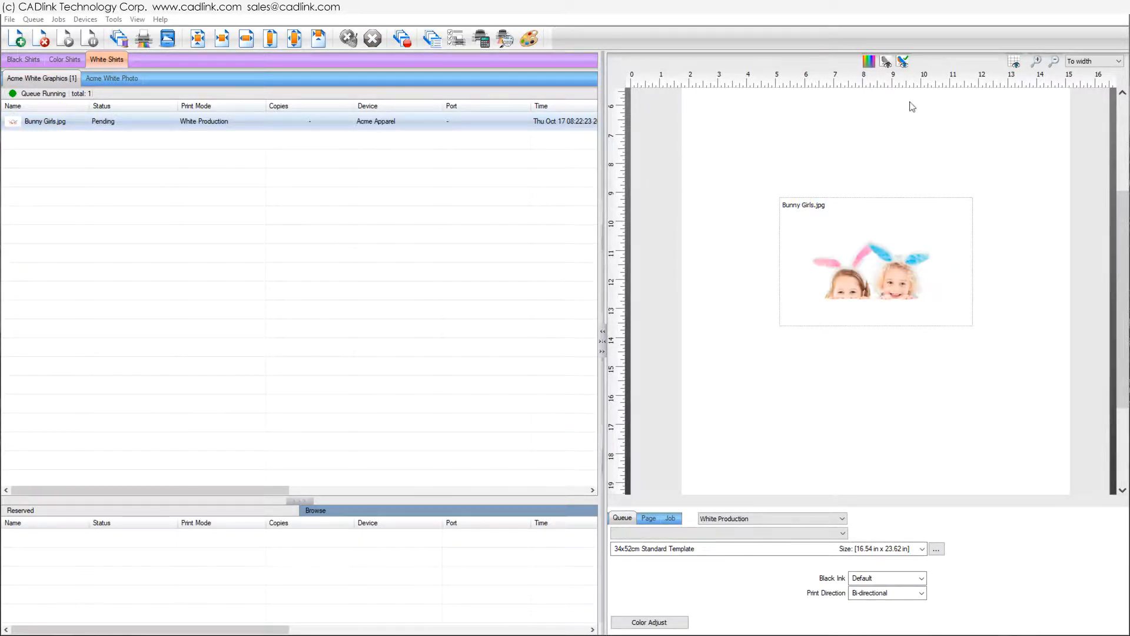
click(1037, 61)
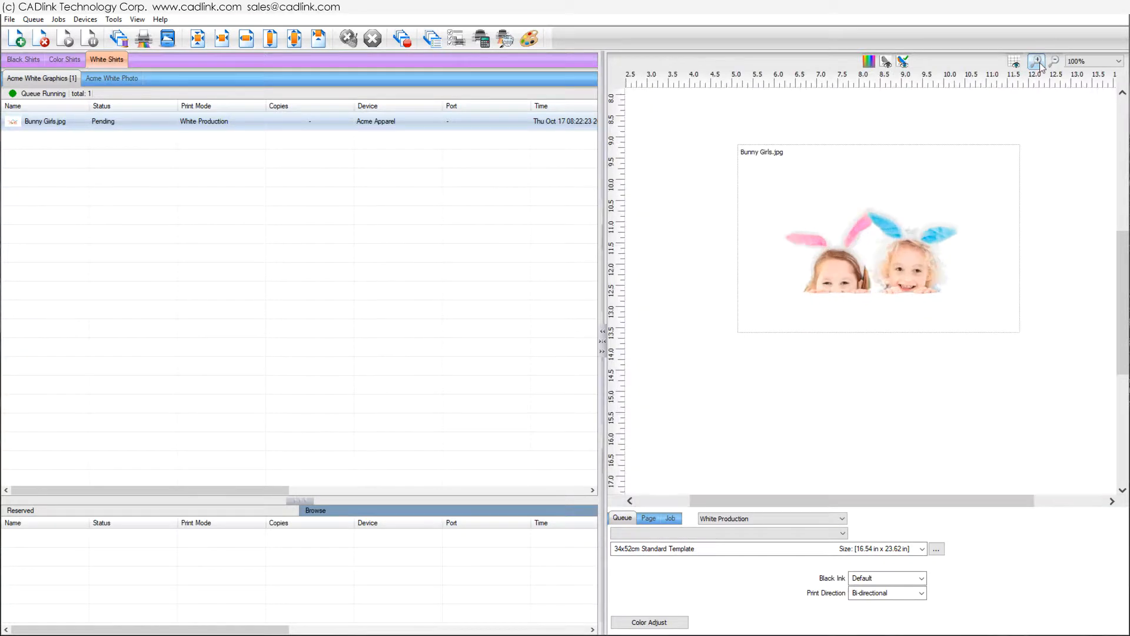
click(1037, 61)
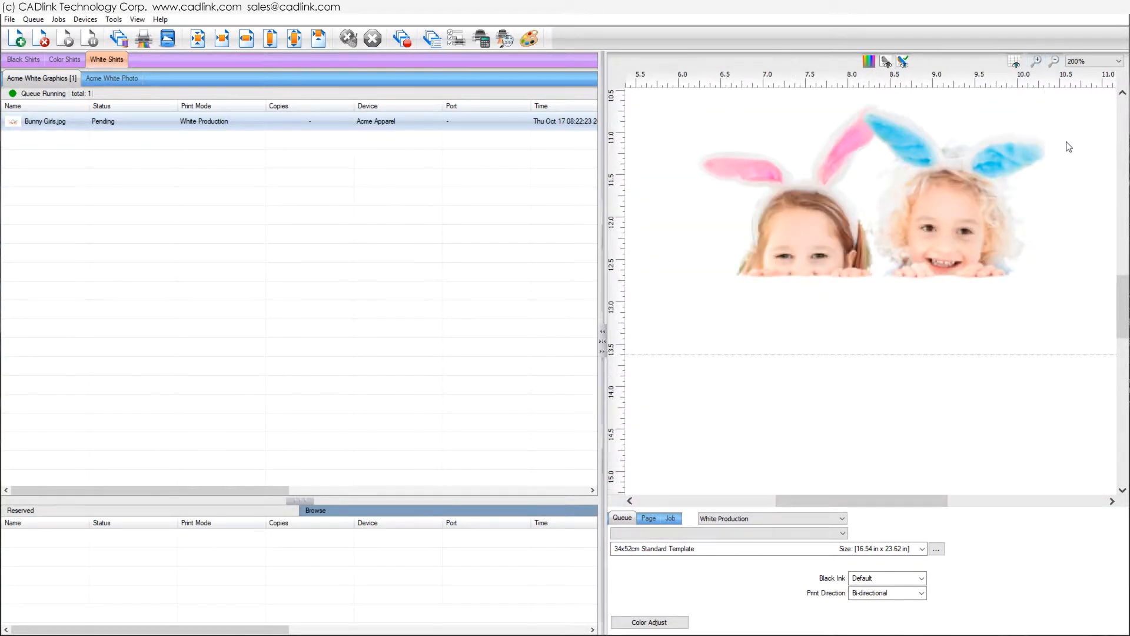